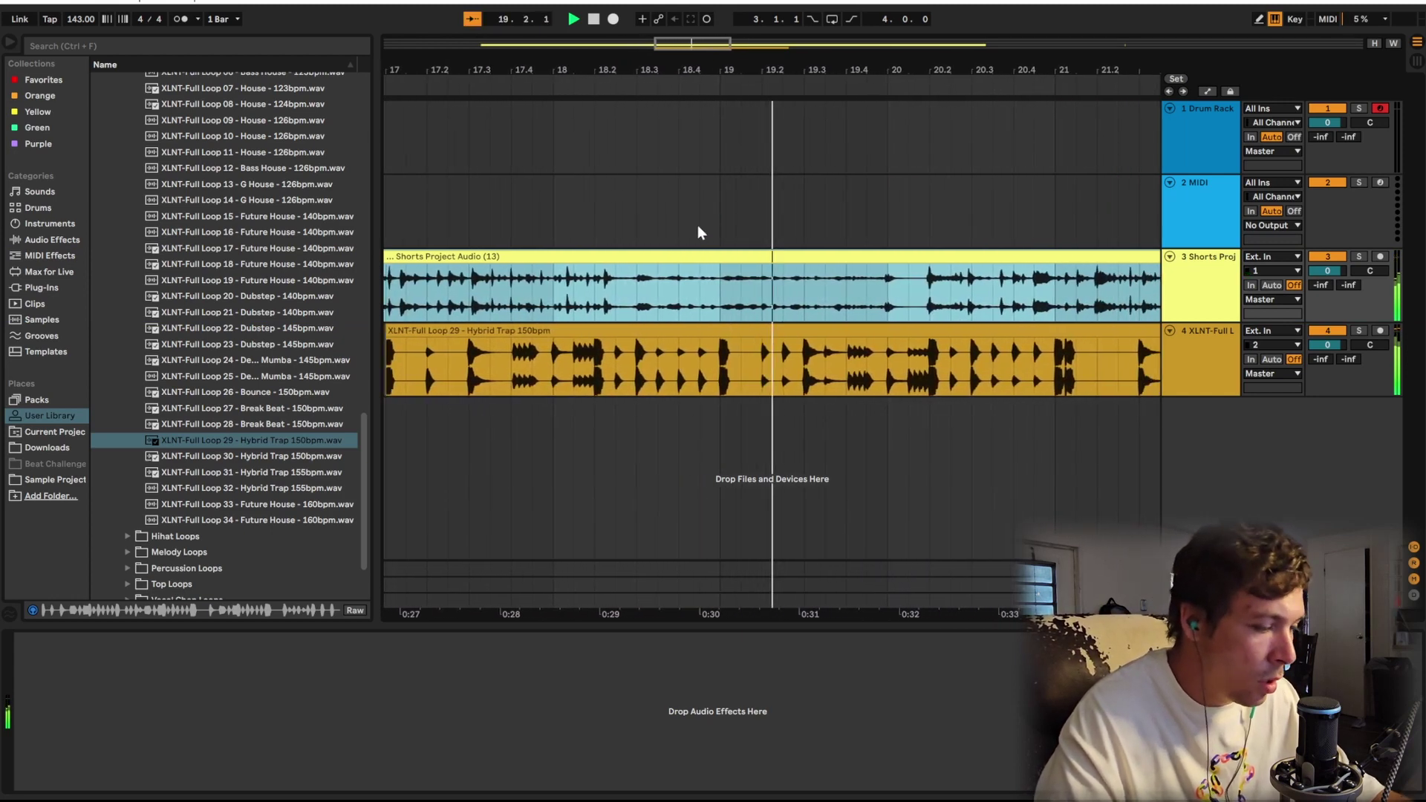
Step: Split the Shorts Project Audio clip on track 3 at 18.3.1 and move its earlier part onto a new track below the drum loop
left_click(599, 292)
key("space")
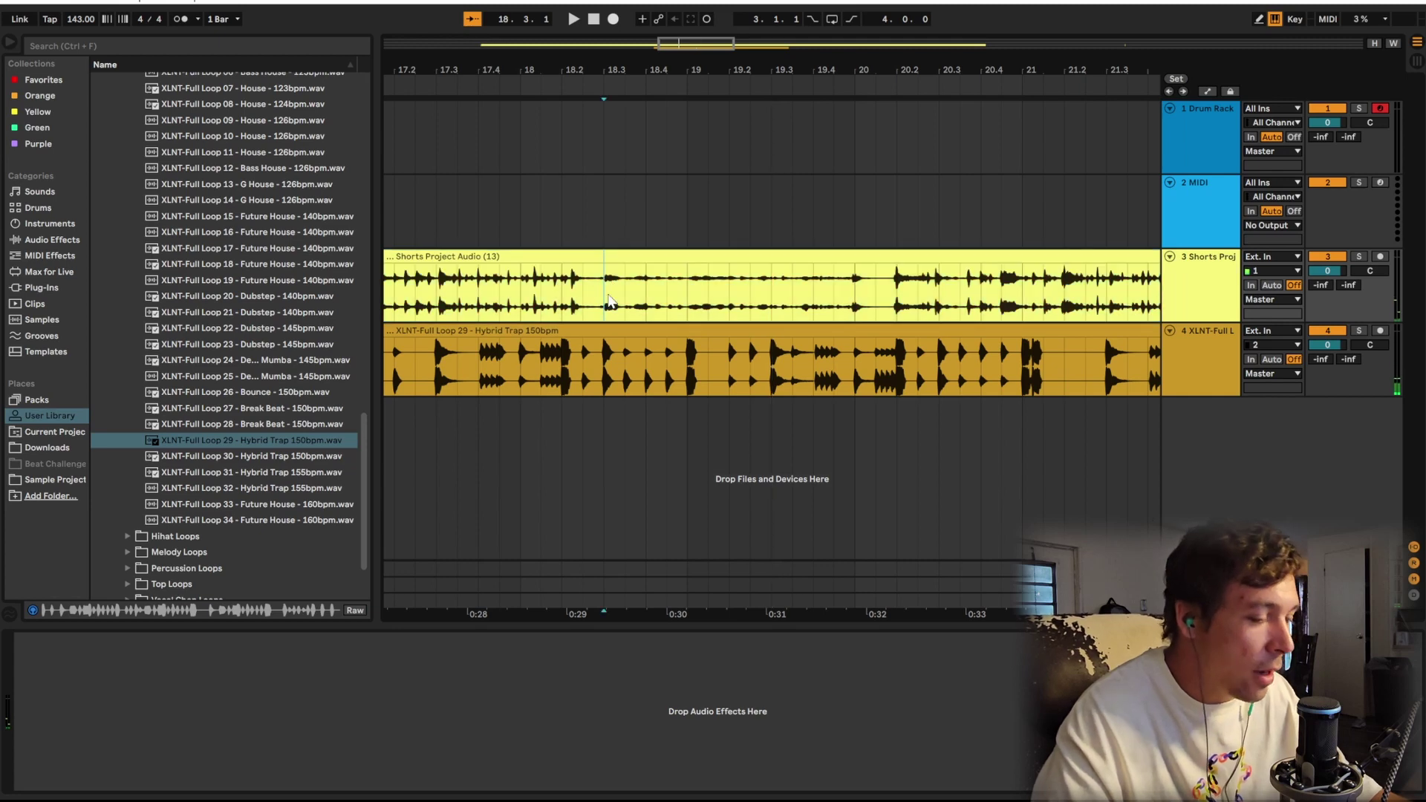
scroll(617, 321, "left", 5)
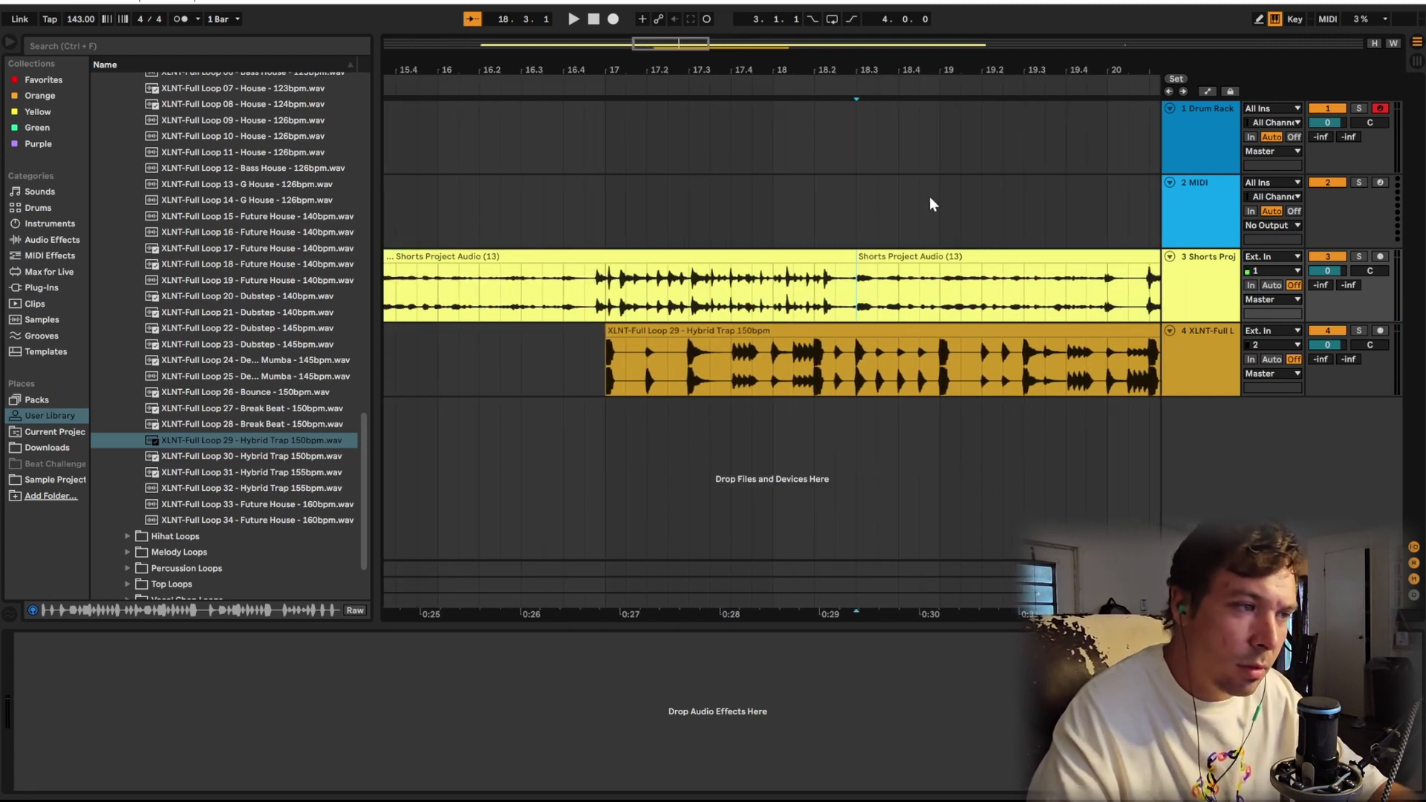
left_click(812, 261)
left_click_drag(810, 342, 807, 437)
Step: Move the remaining vocal clip to start at bar 17, deactivate track 5, and play the vocal with the drum loop
left_click_drag(884, 264, 621, 274)
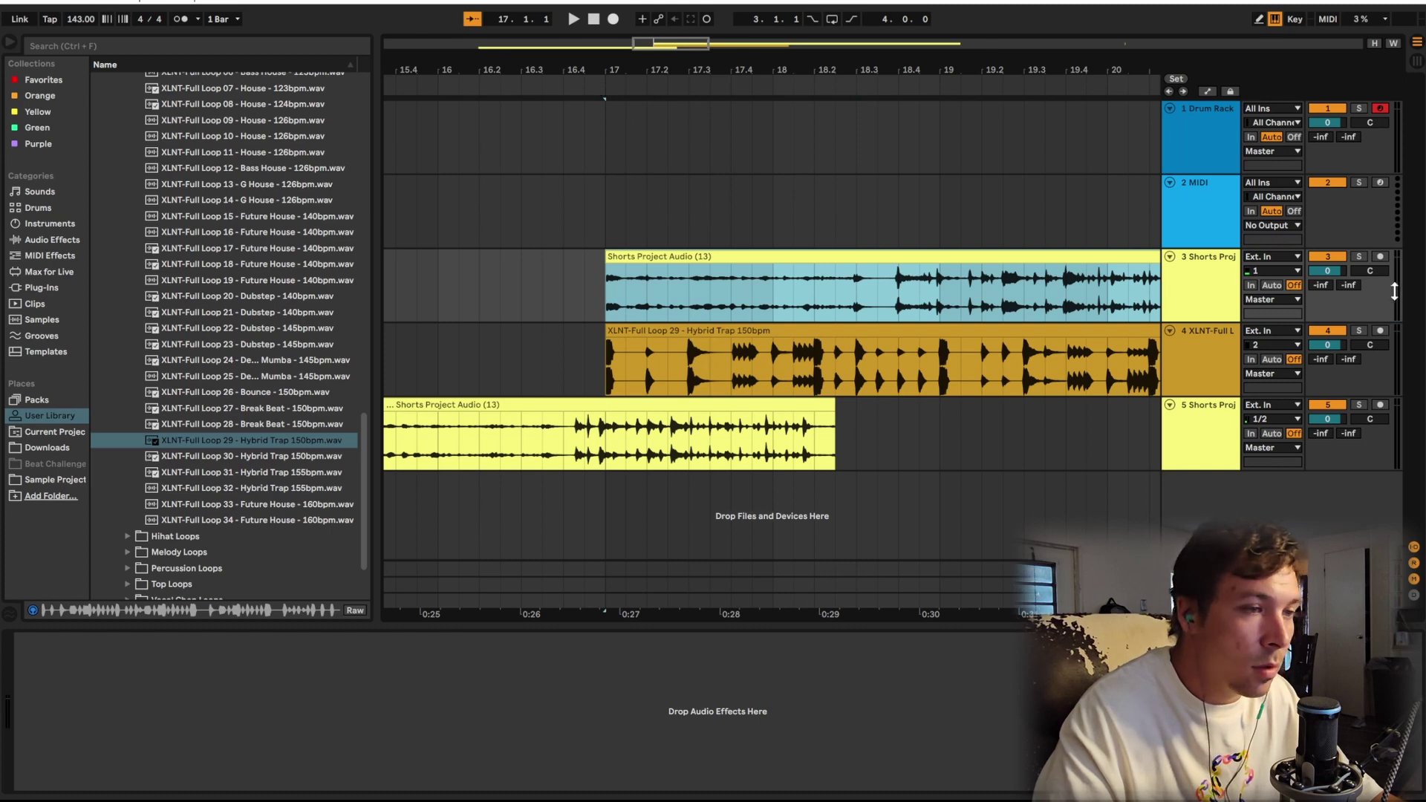
left_click(1335, 406)
key("space")
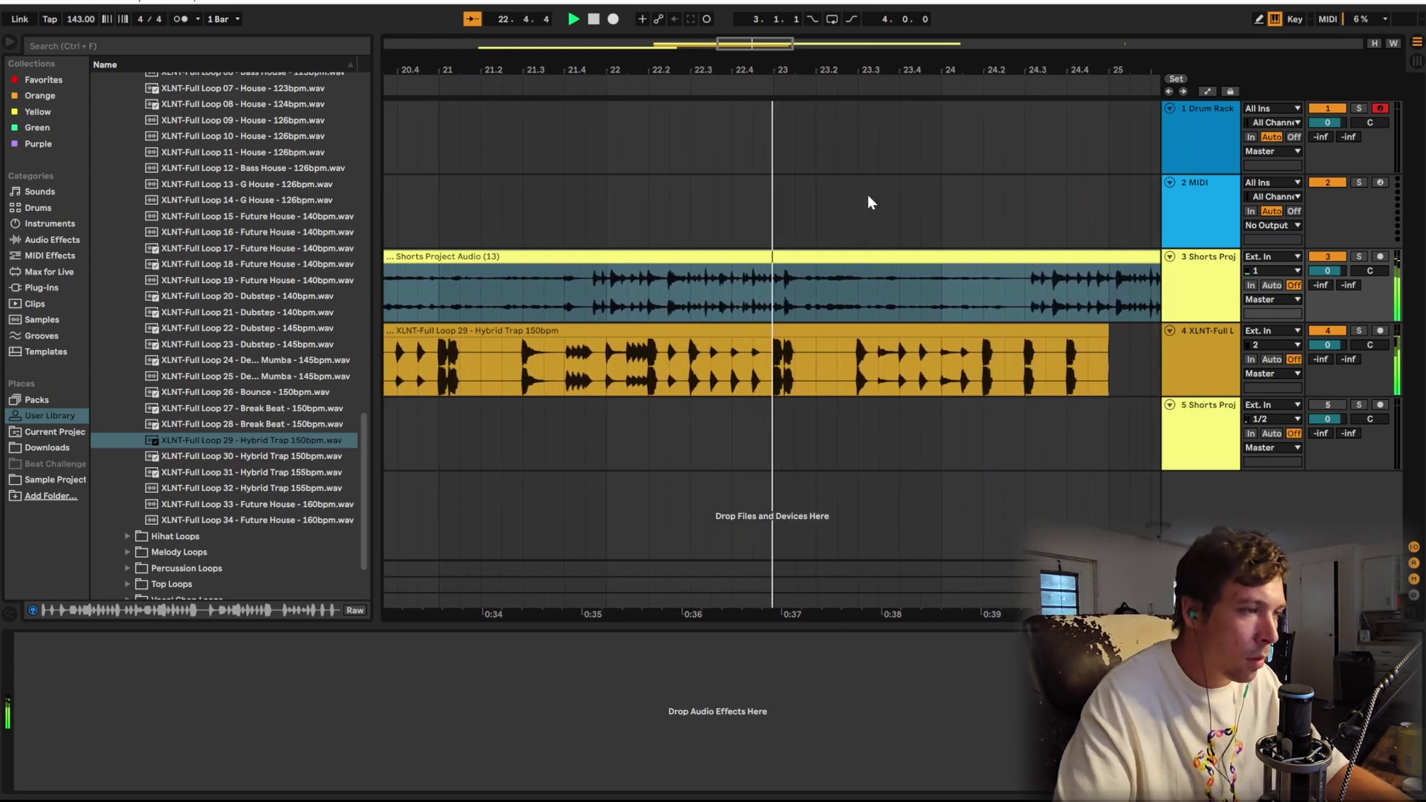
Step: Check the vocal's timing against the Hybrid Trap loop by inspecting the waveforms and playing from just after 18.3
left_click(804, 254)
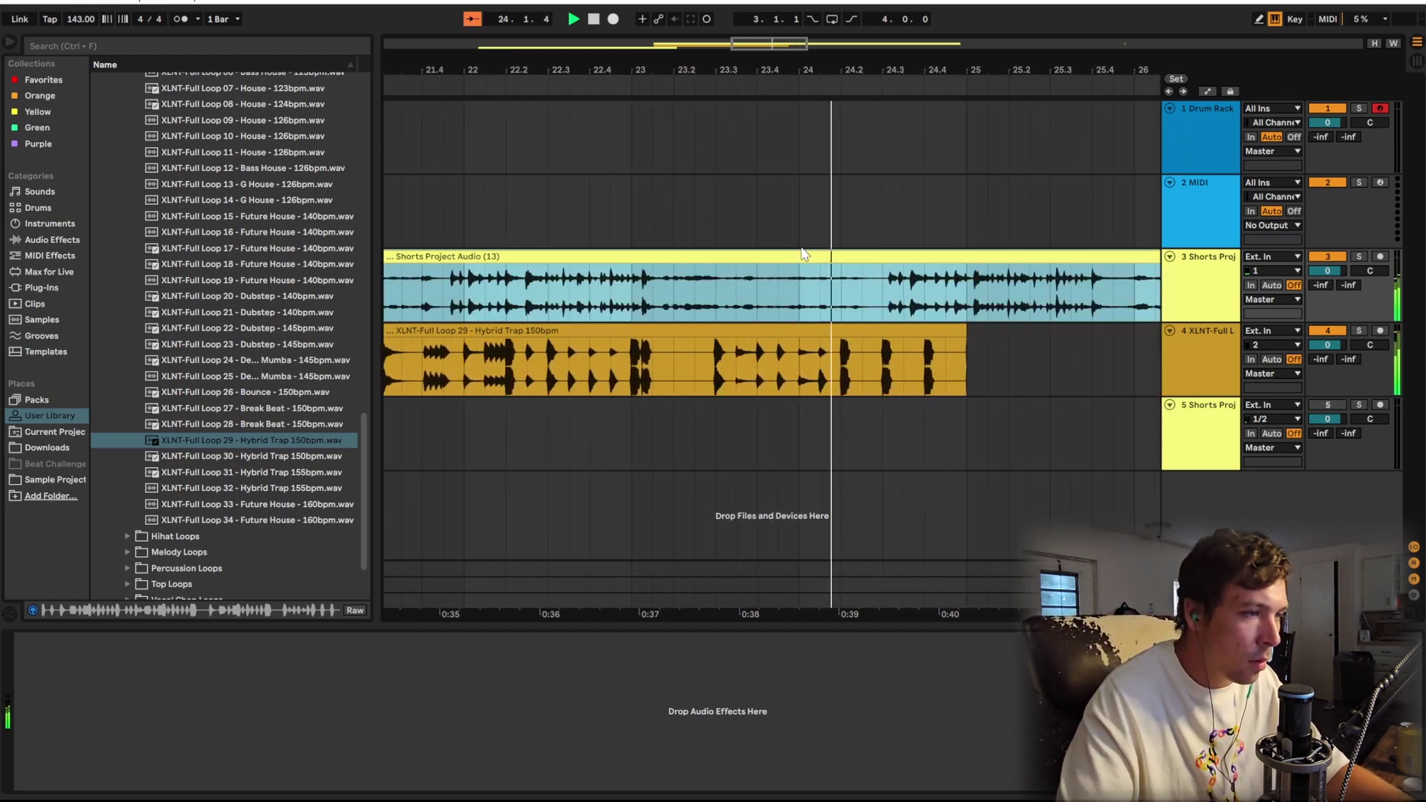
key("minus")
key("minus")
key("minus")
key("minus")
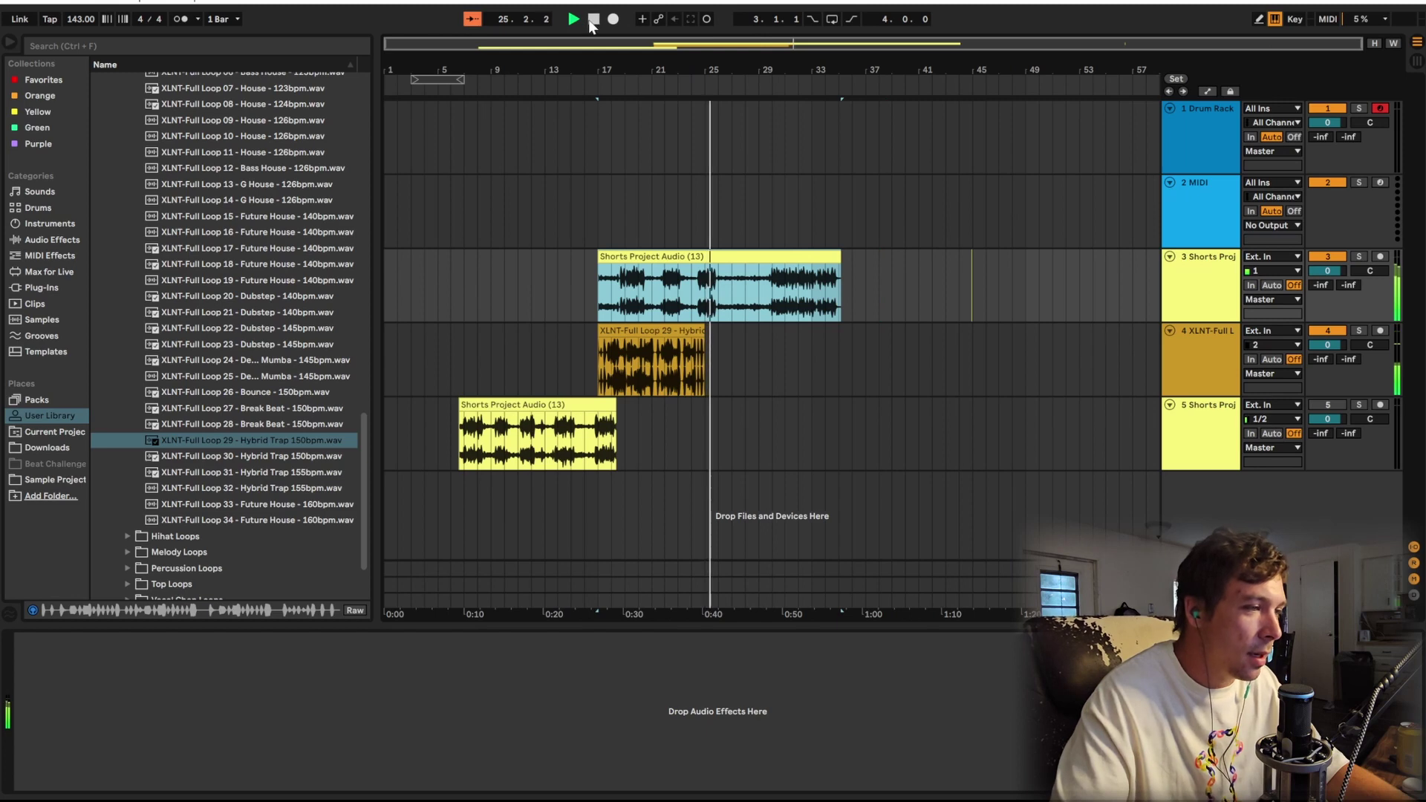
left_click(592, 25)
scroll(675, 282, "up", 15)
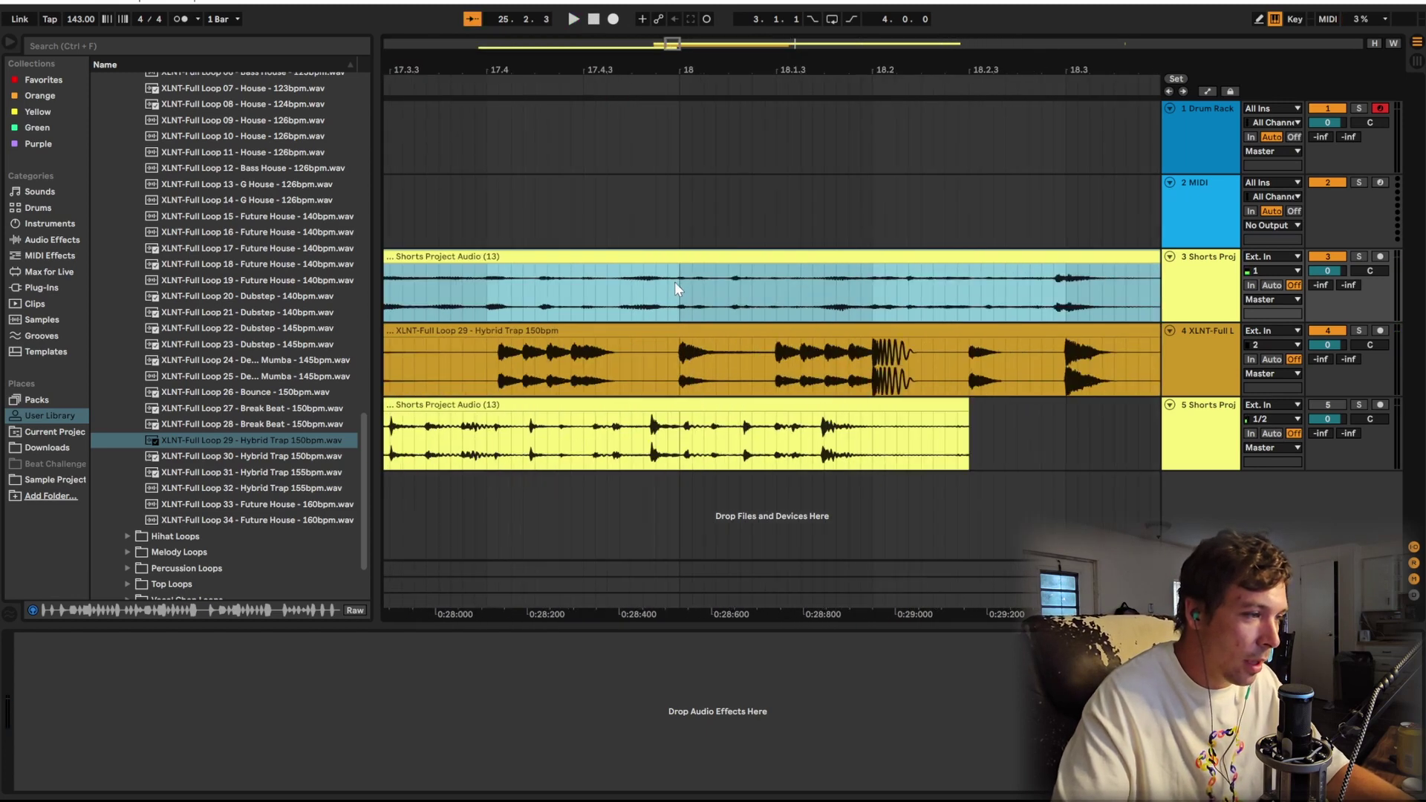
scroll(675, 283, "down", 5)
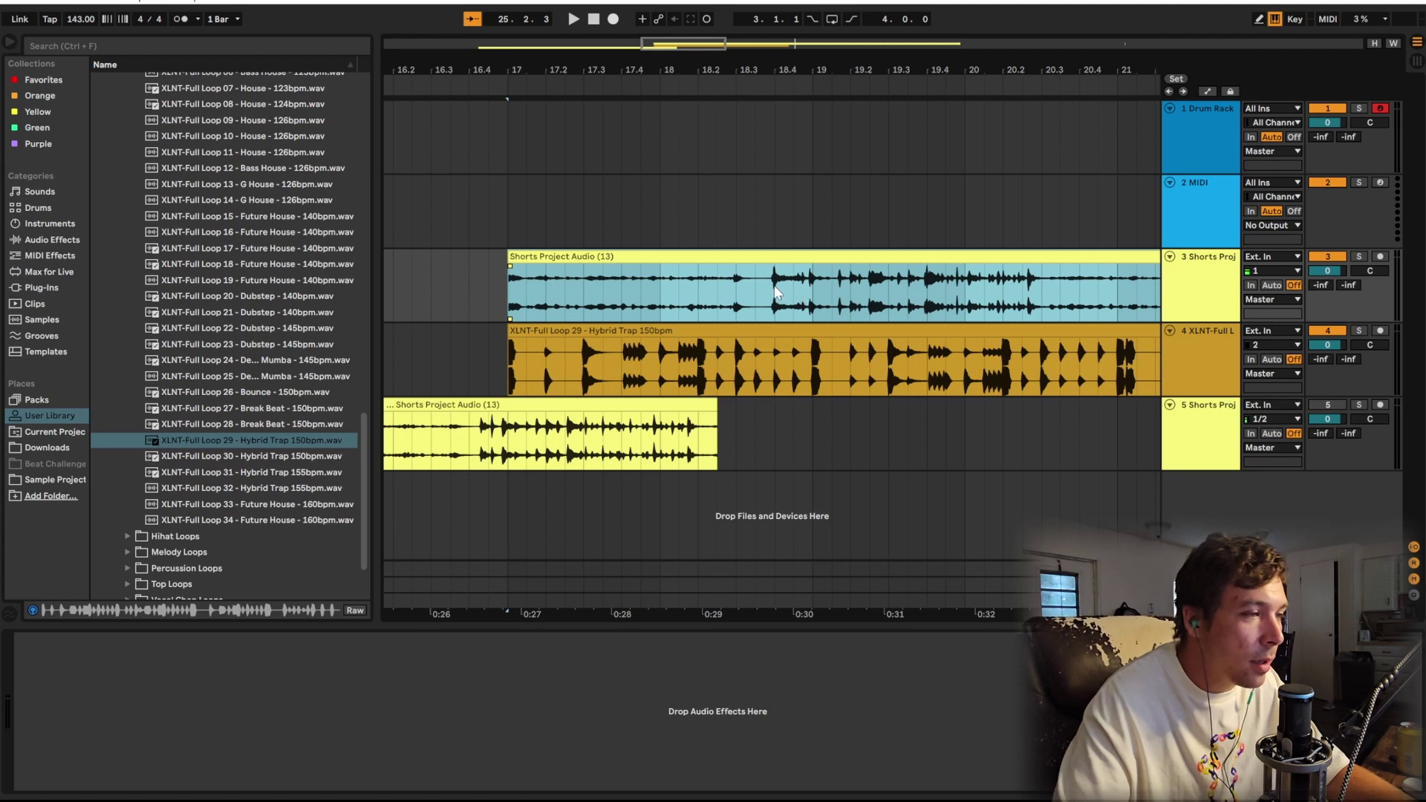
left_click(771, 94)
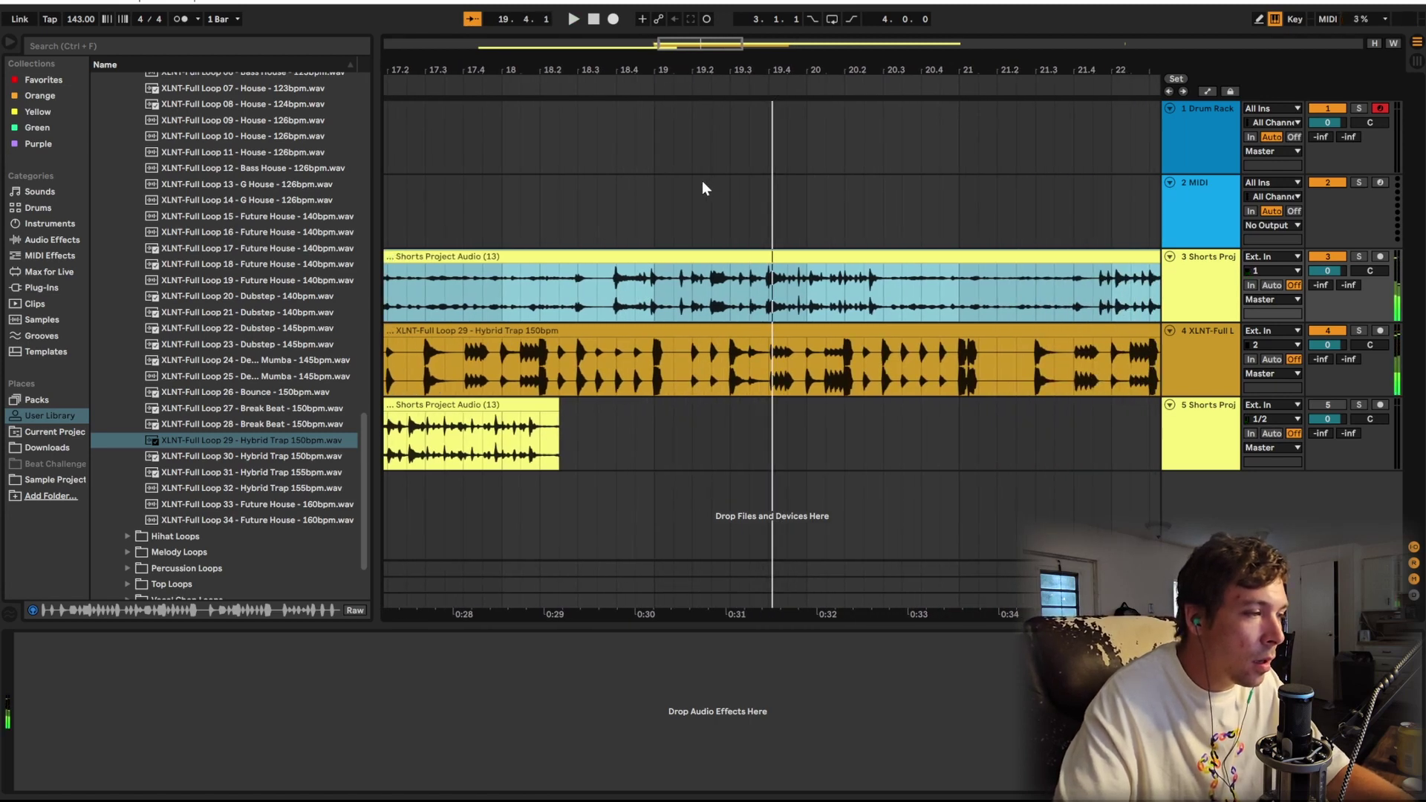
scroll(743, 208, "left", 5)
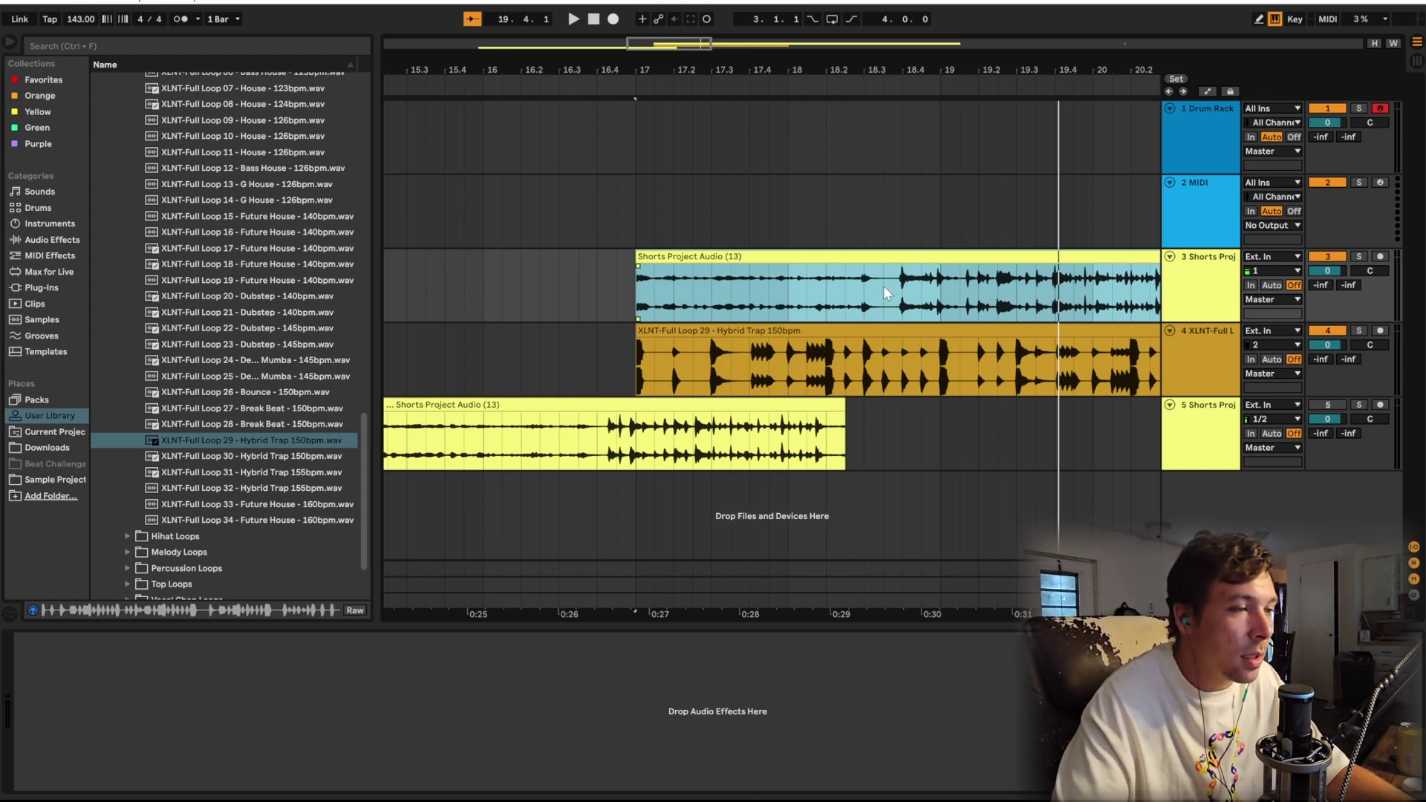
Step: Nudge the Shorts Project Audio clip on track 3 slightly later and audition it with the drum loop
key("space")
left_click_drag(806, 257, 831, 259)
key("space")
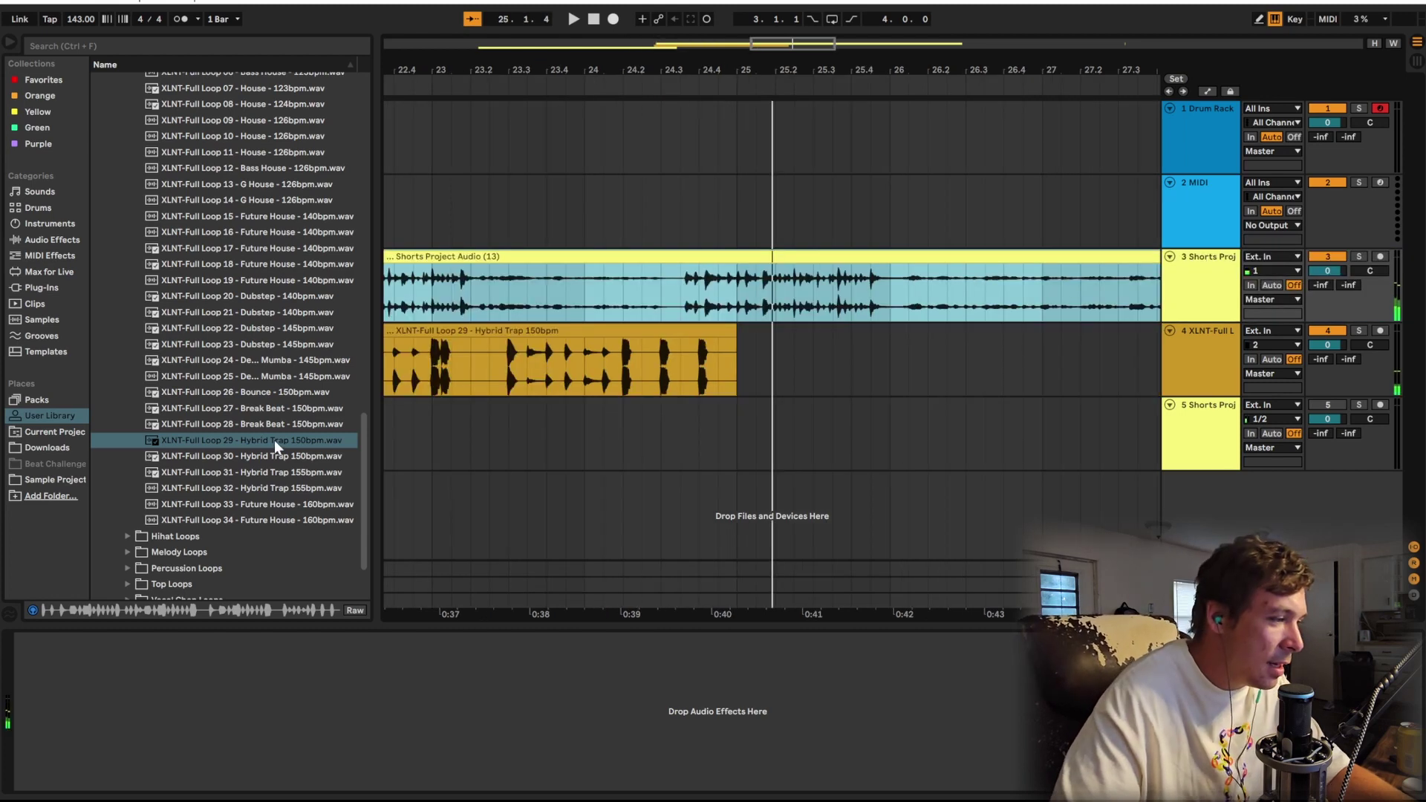
Step: Replace the Loop 29 clip on track 4 with XLNT-Full Loop 30 - Hybrid Trap 150bpm, starting at bar 17
left_click(283, 456)
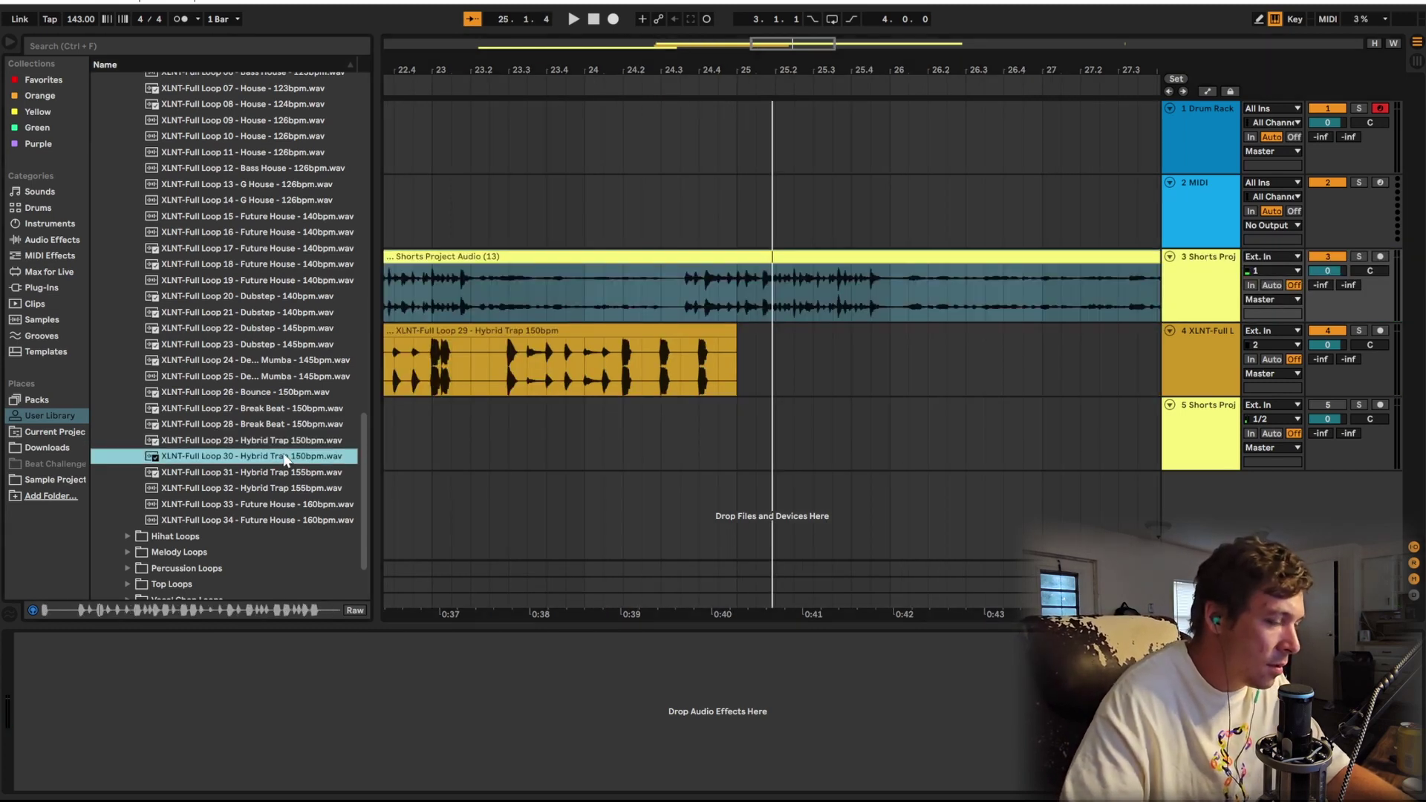
scroll(286, 456, "up", 2)
scroll(287, 456, "down", 3)
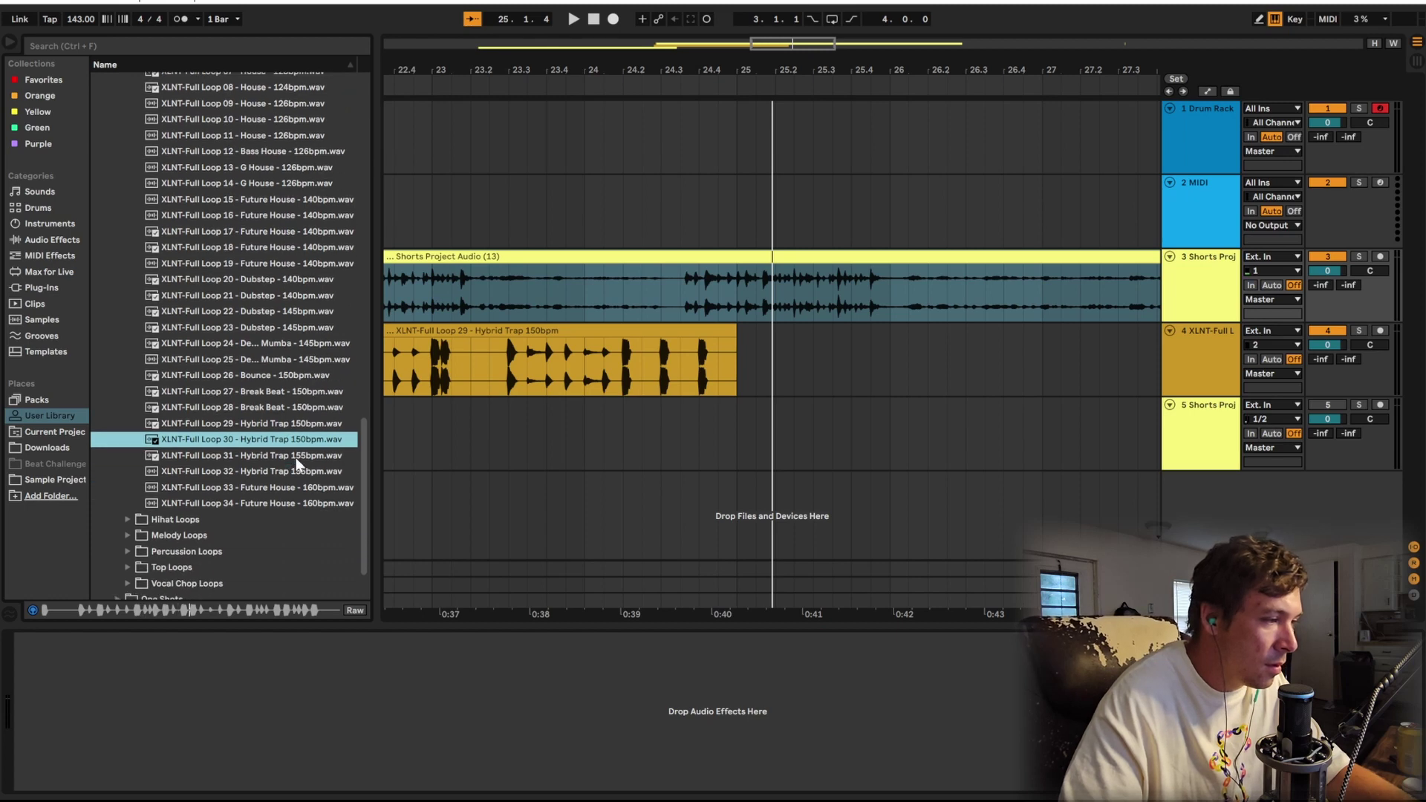
key("space")
left_click(577, 331)
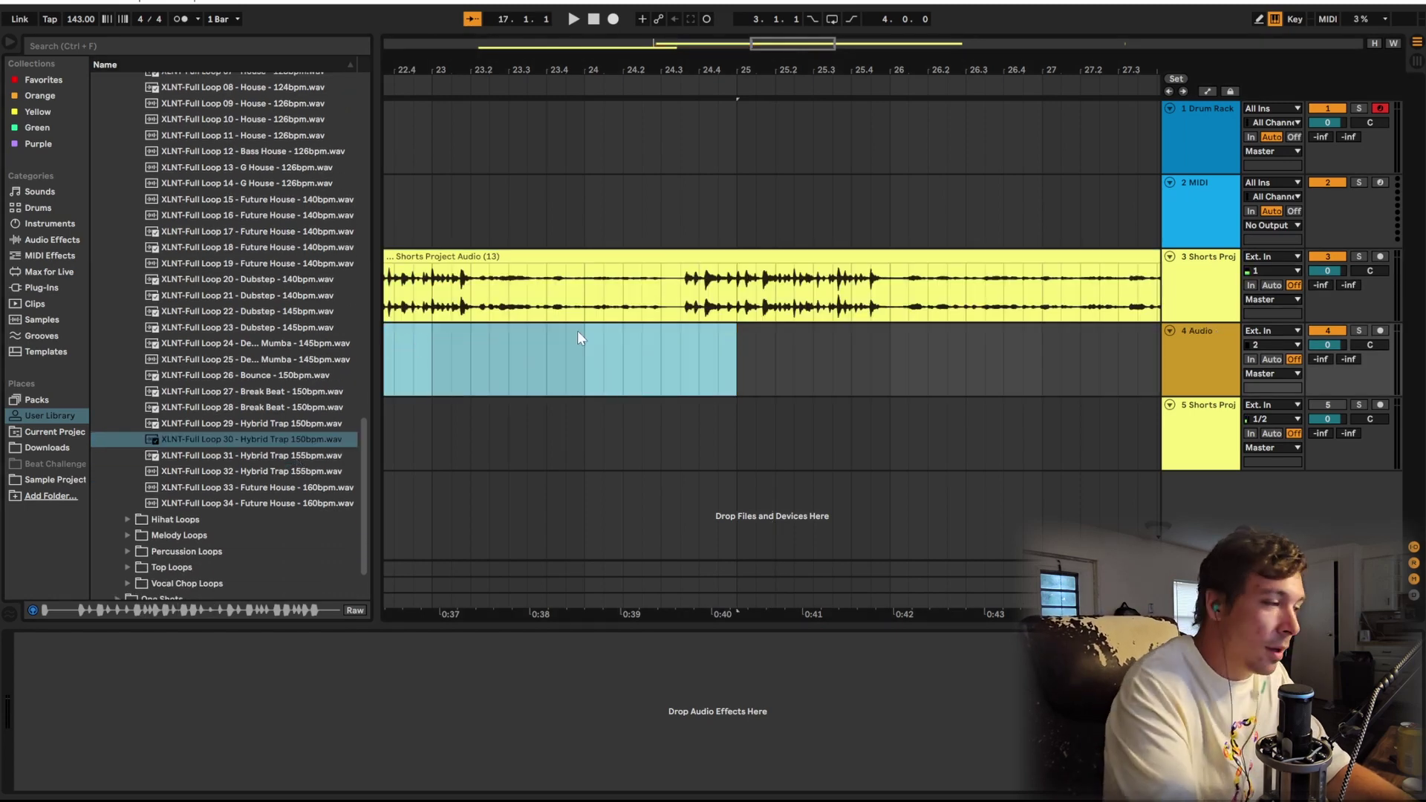
key("ctrl+z")
key("ctrl+z")
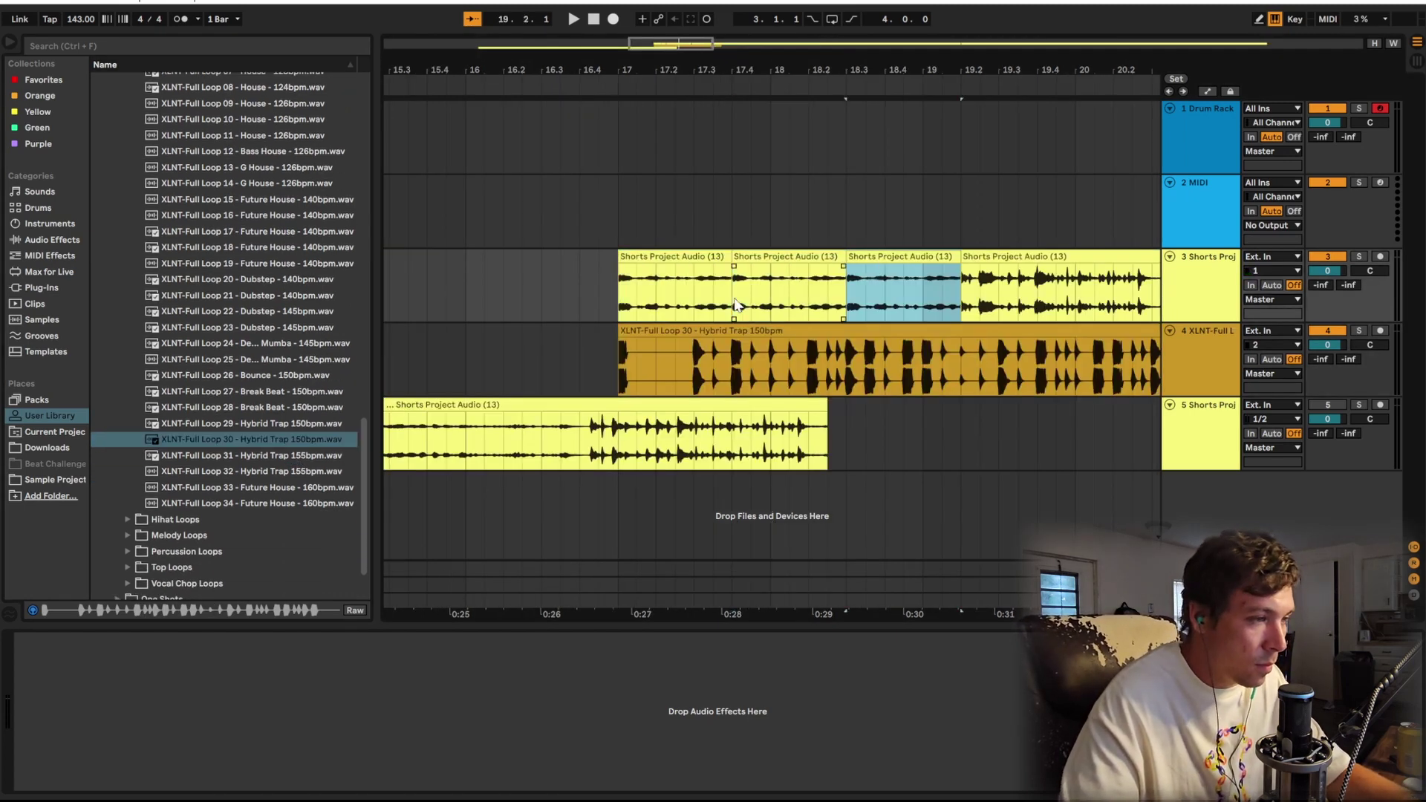
Step: Copy the consolidated vocal chop from bar 17 to bar 18 on track 3 and play from bar 17
left_click(614, 87)
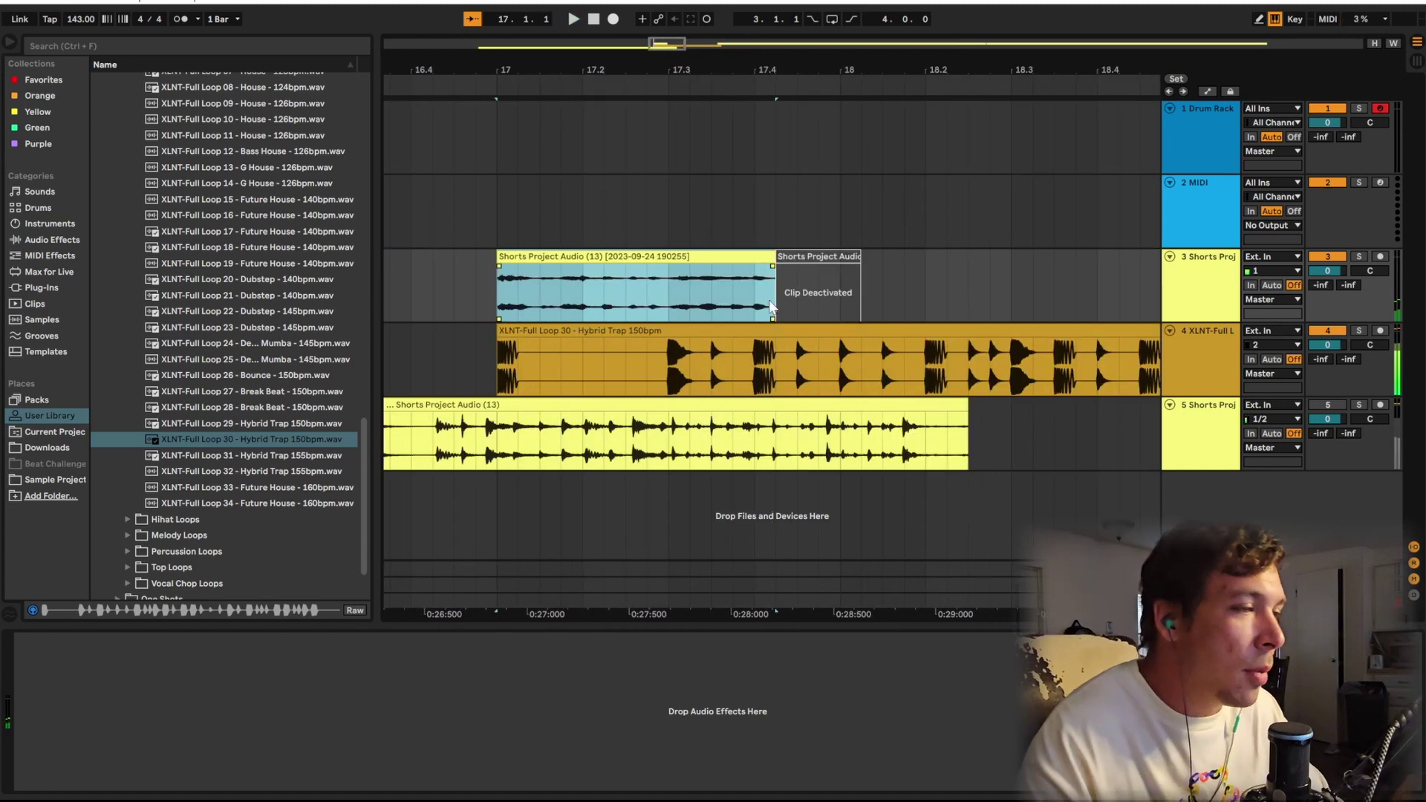
left_click_drag(649, 256, 1001, 271)
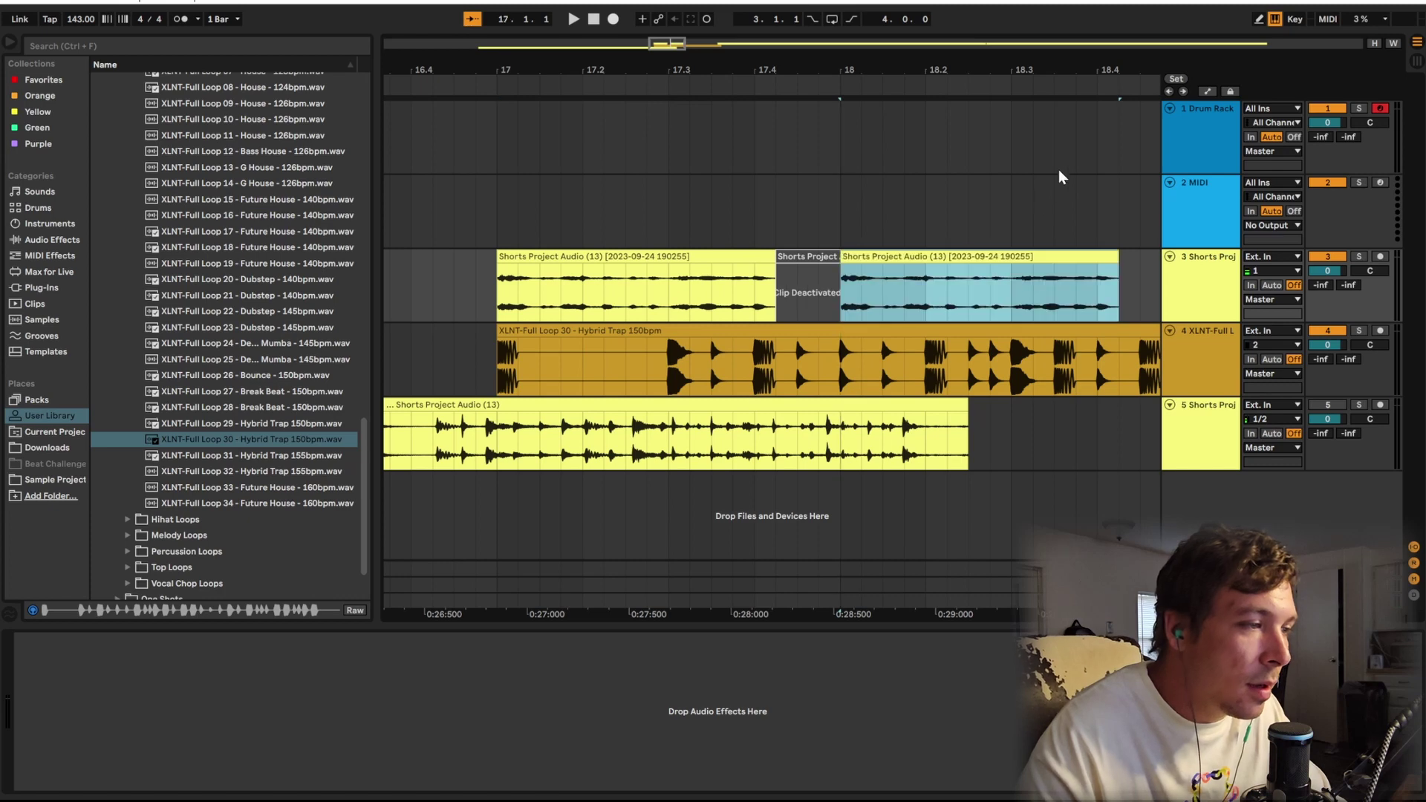
left_click(490, 94)
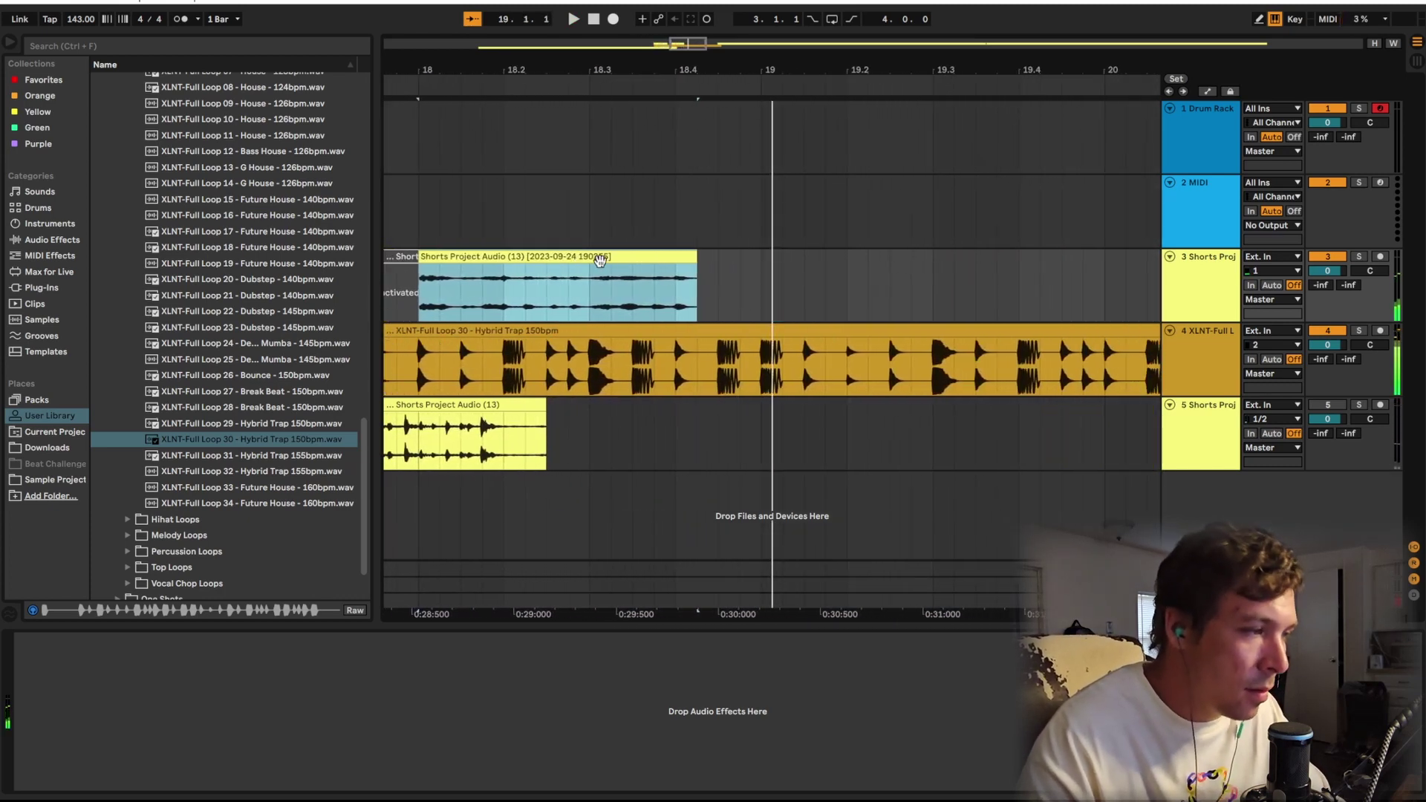
Step: Fill the gap before bar 18 on track 3 with three short vocal slices and audition the result
scroll(743, 297, "left", 5)
left_click_drag(843, 308, 863, 314)
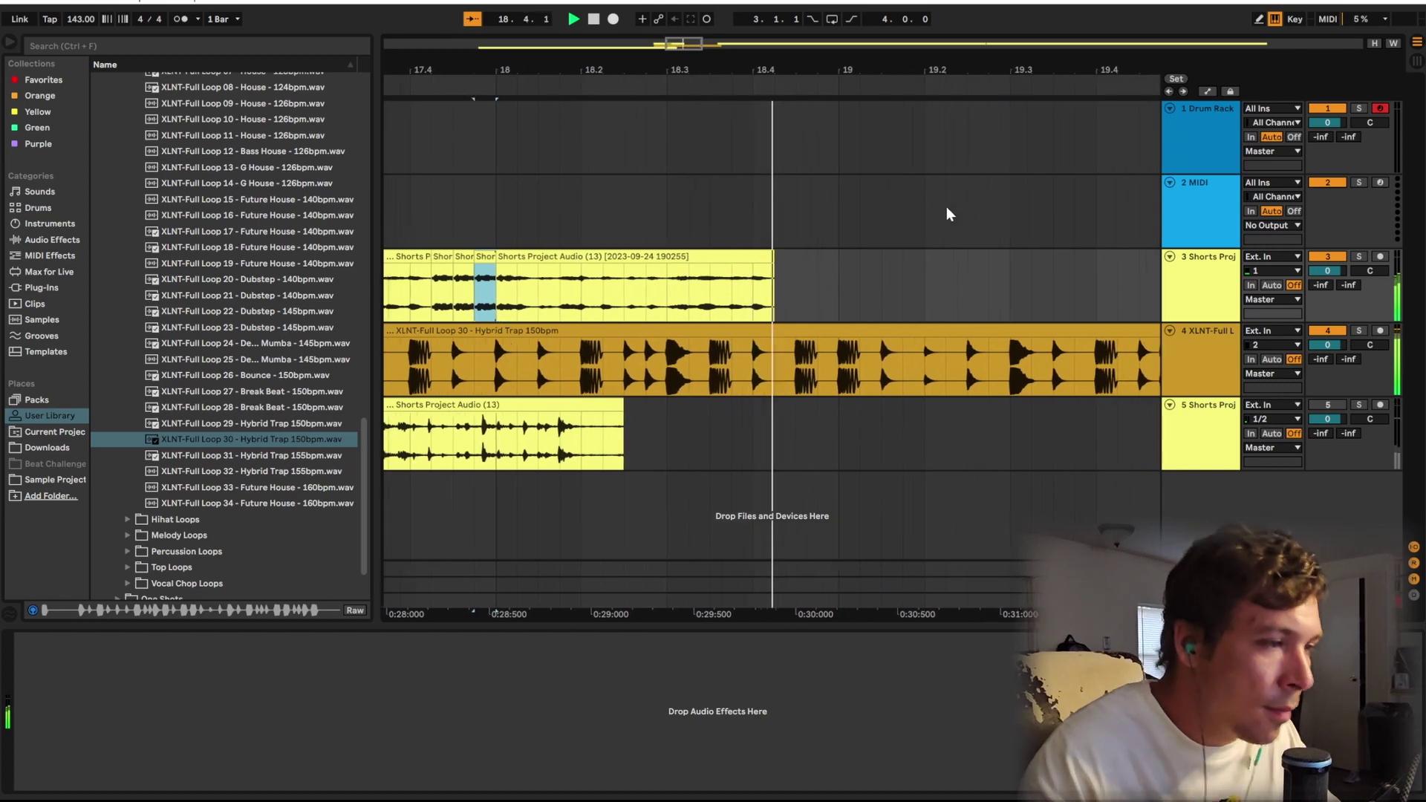
key("plus")
key("minus")
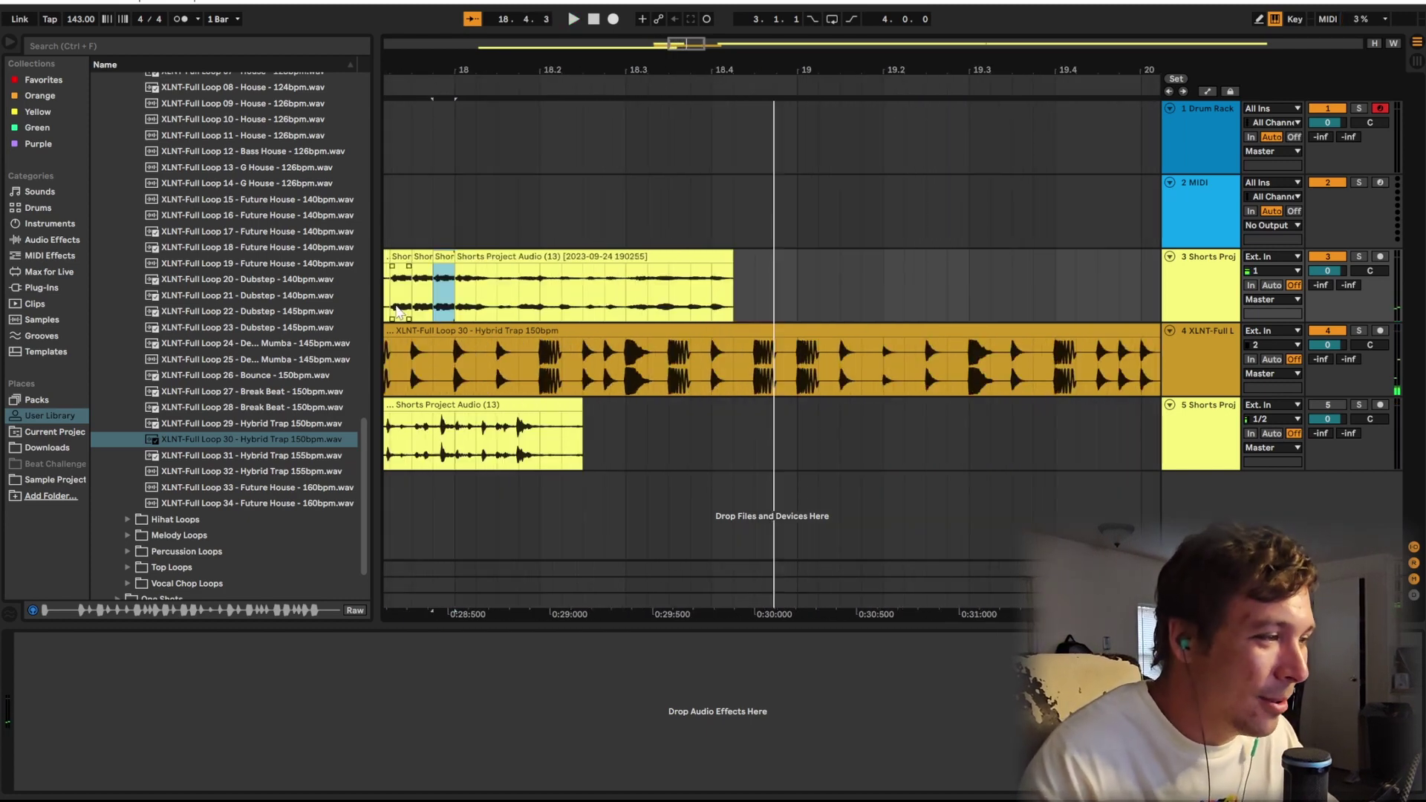
Step: Repeat the three short slices before bar 19, and duplicate the one-bar vocal phrase from bar 18 across bars 19 and 20
scroll(477, 310, "left", 2)
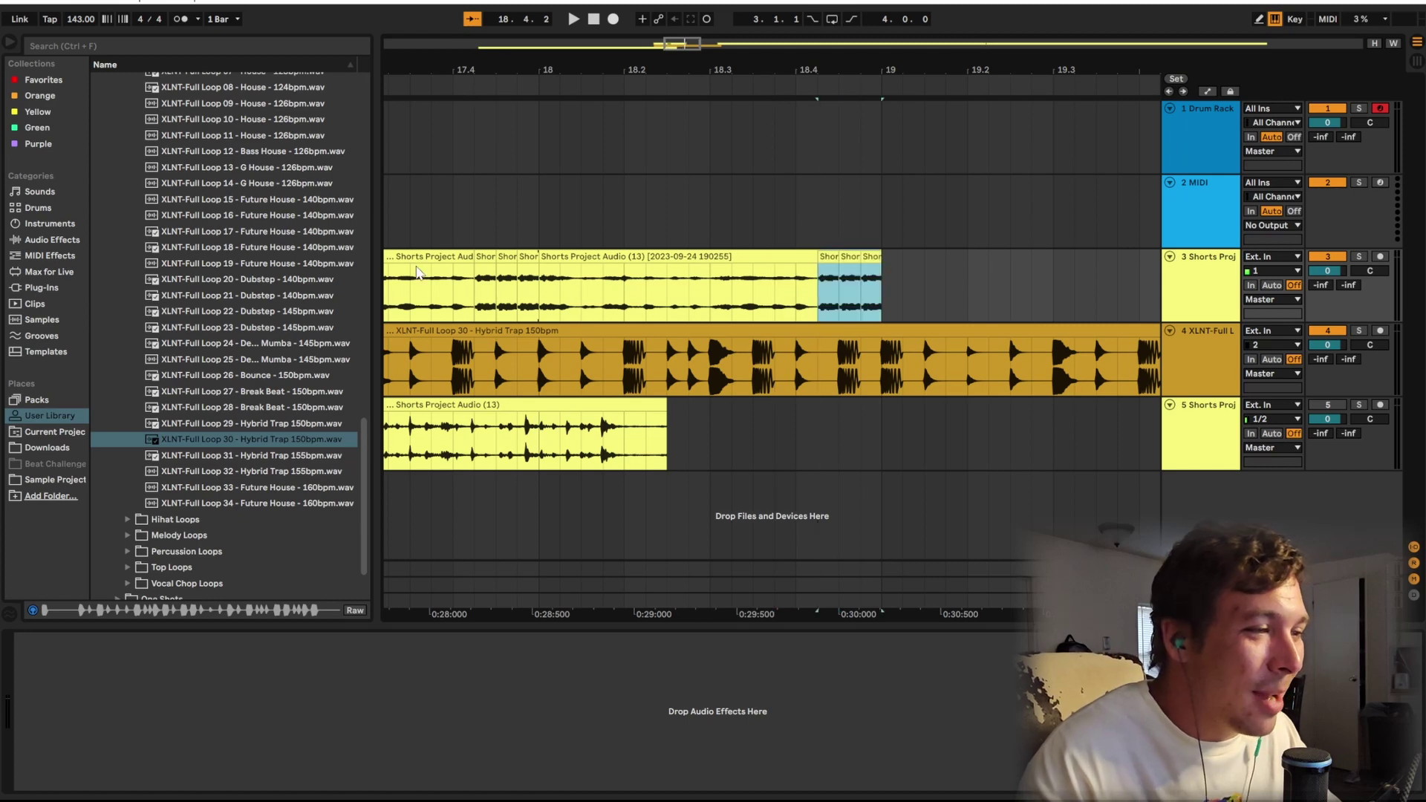
scroll(595, 289, "left", 5)
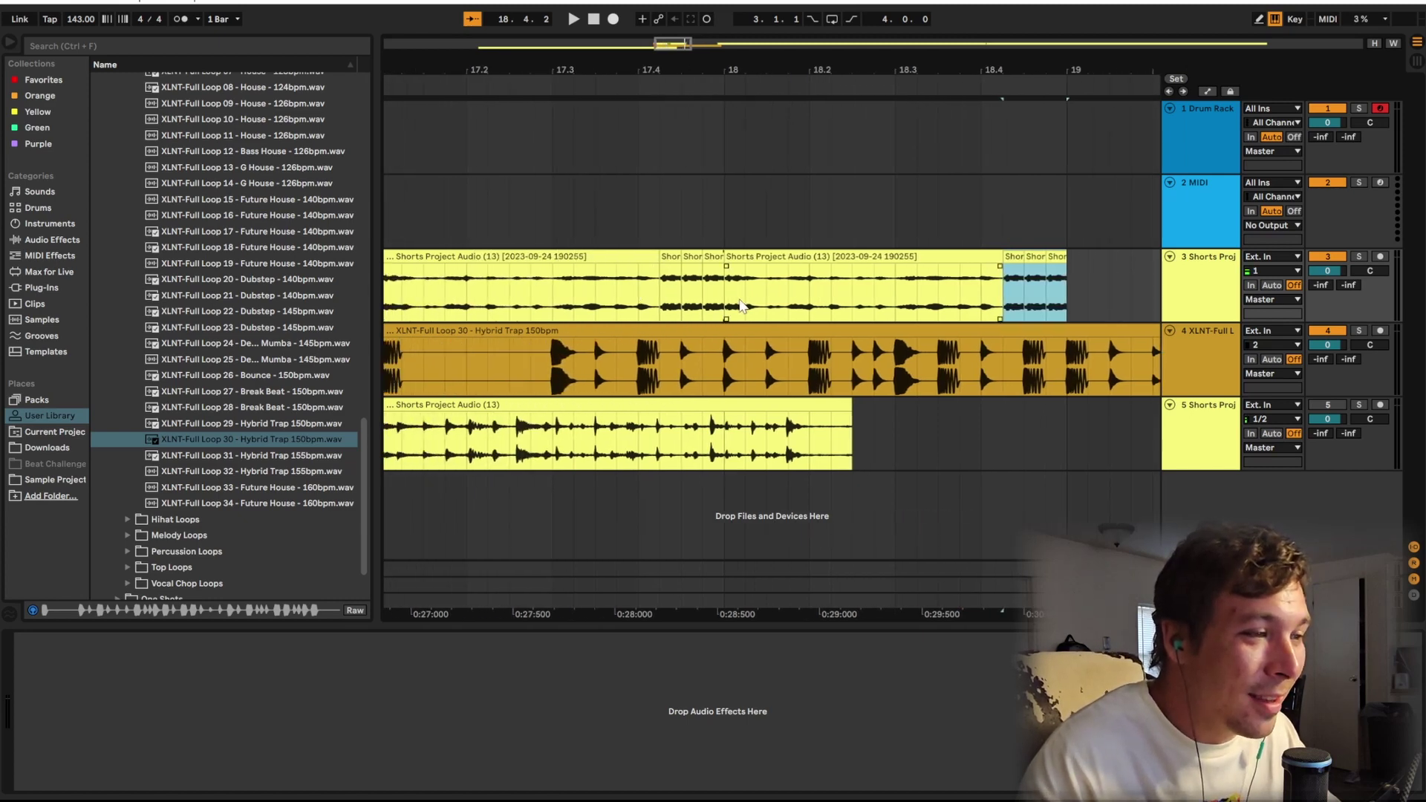
scroll(657, 303, "left", 2)
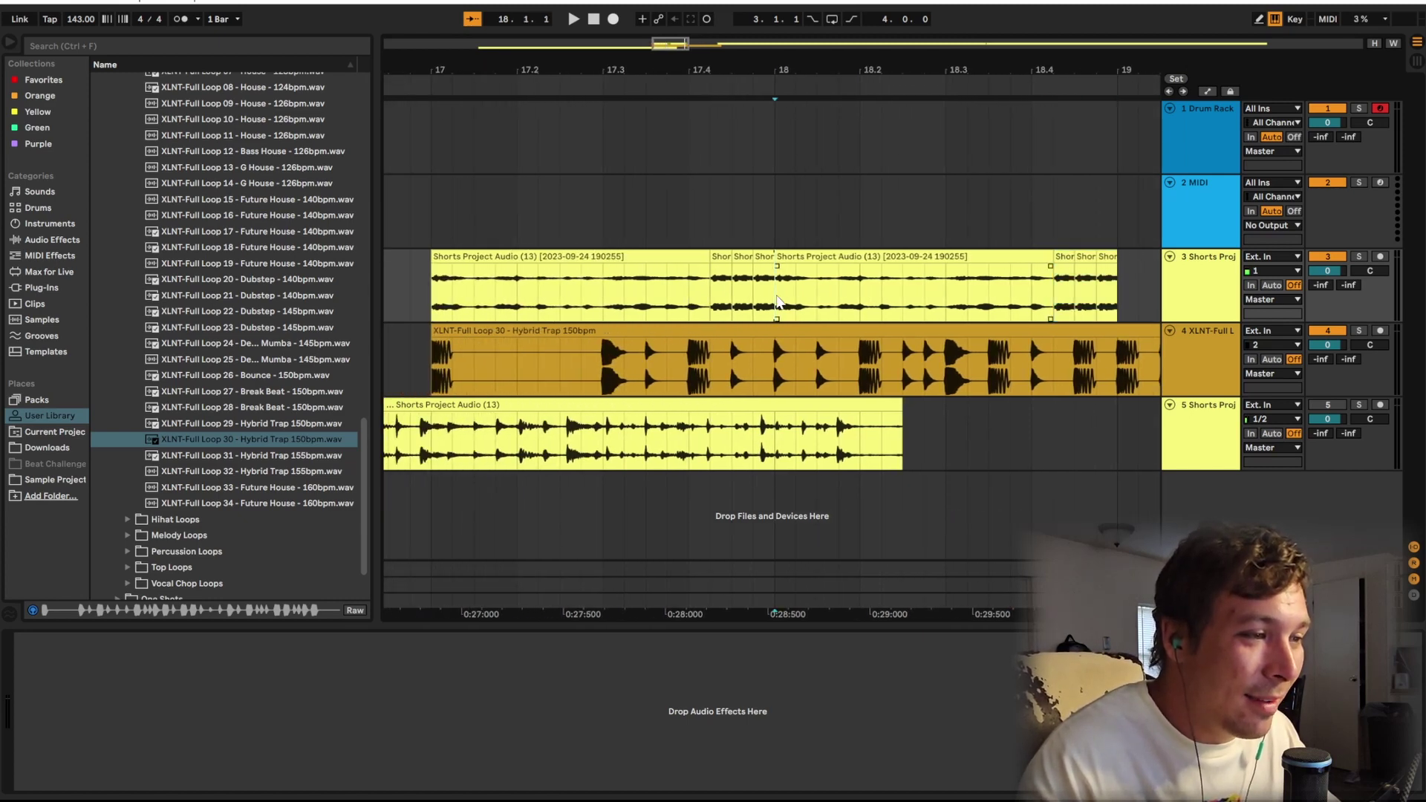
key("ctrl+d")
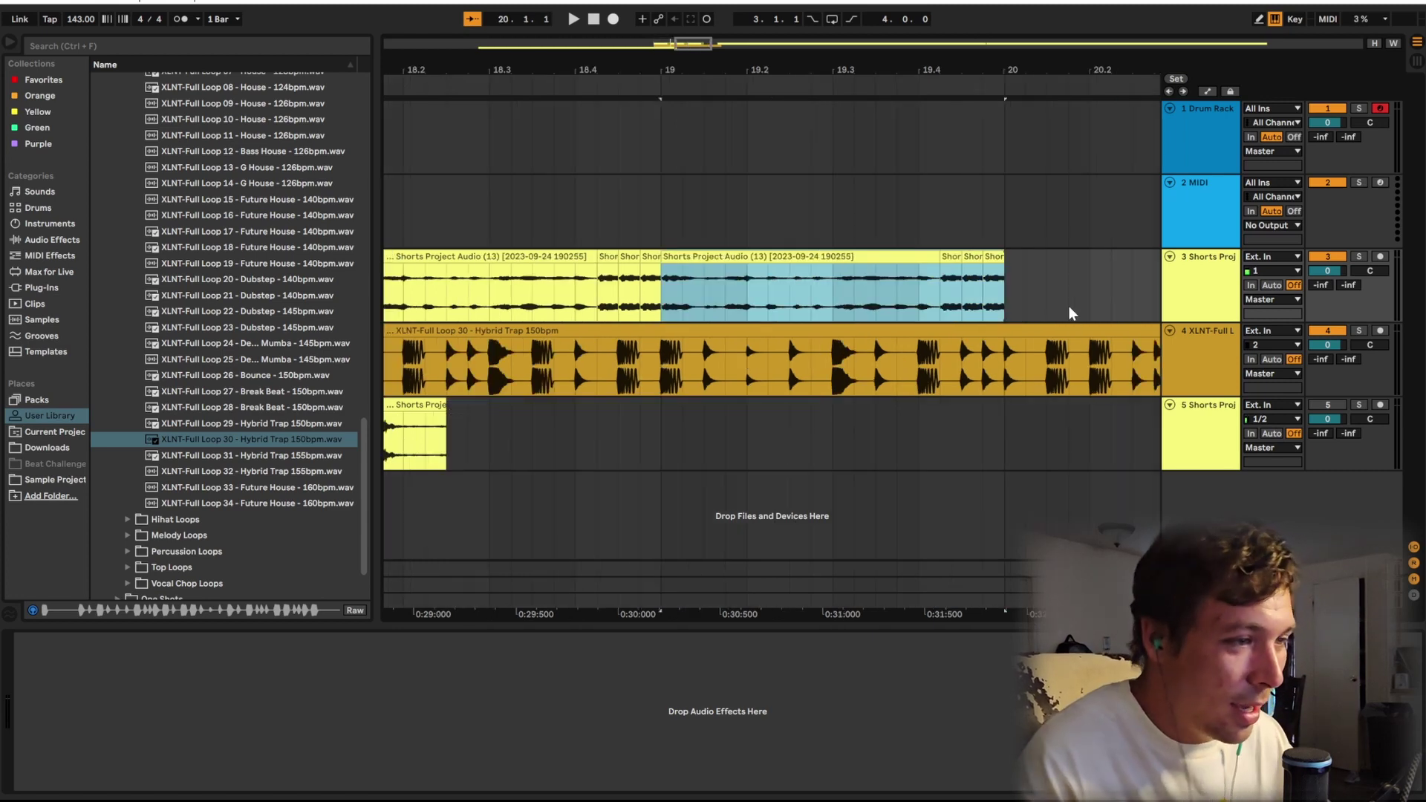
key("ctrl+d")
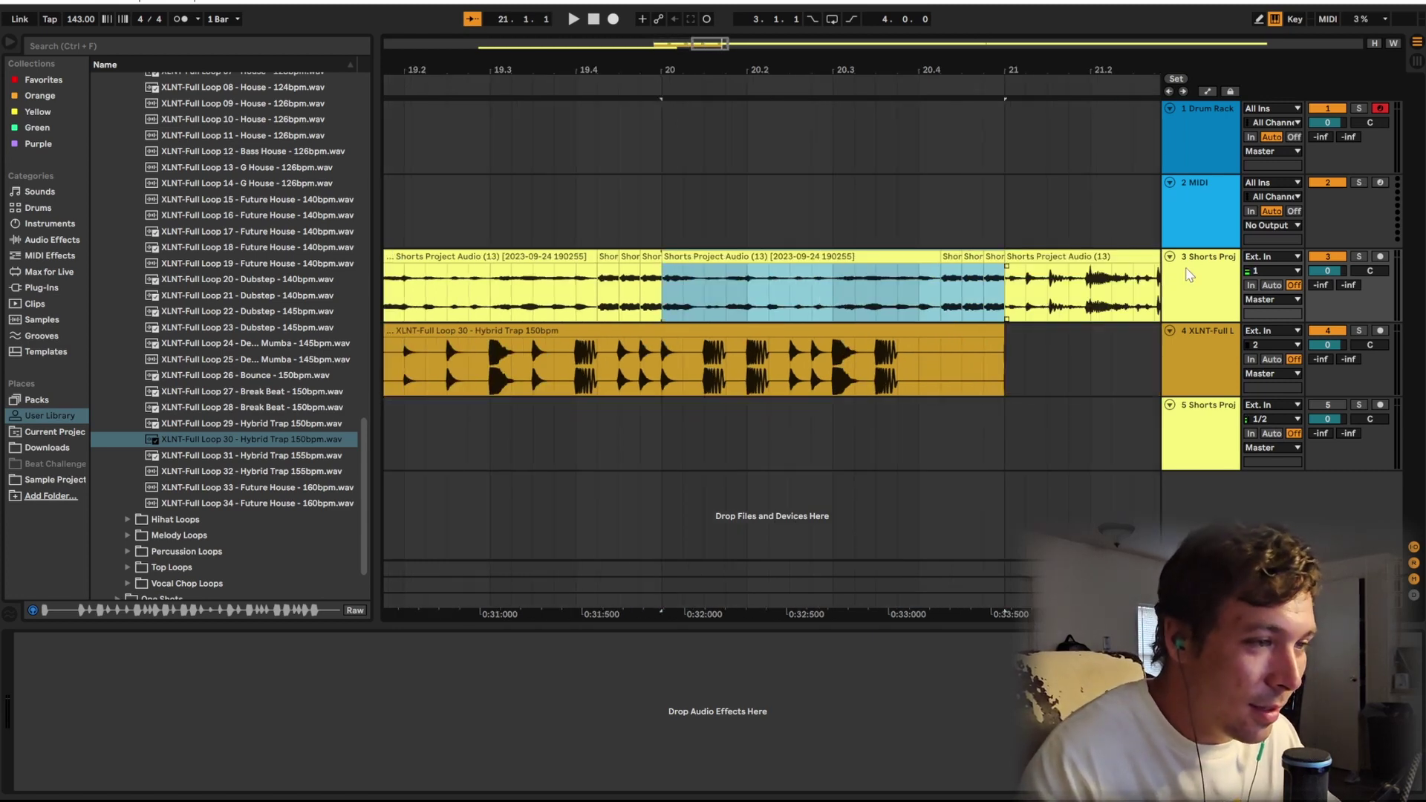
Step: Play back the repeated vocal chops together with the Hybrid Trap drum loop
key("minus")
key("minus")
key("space")
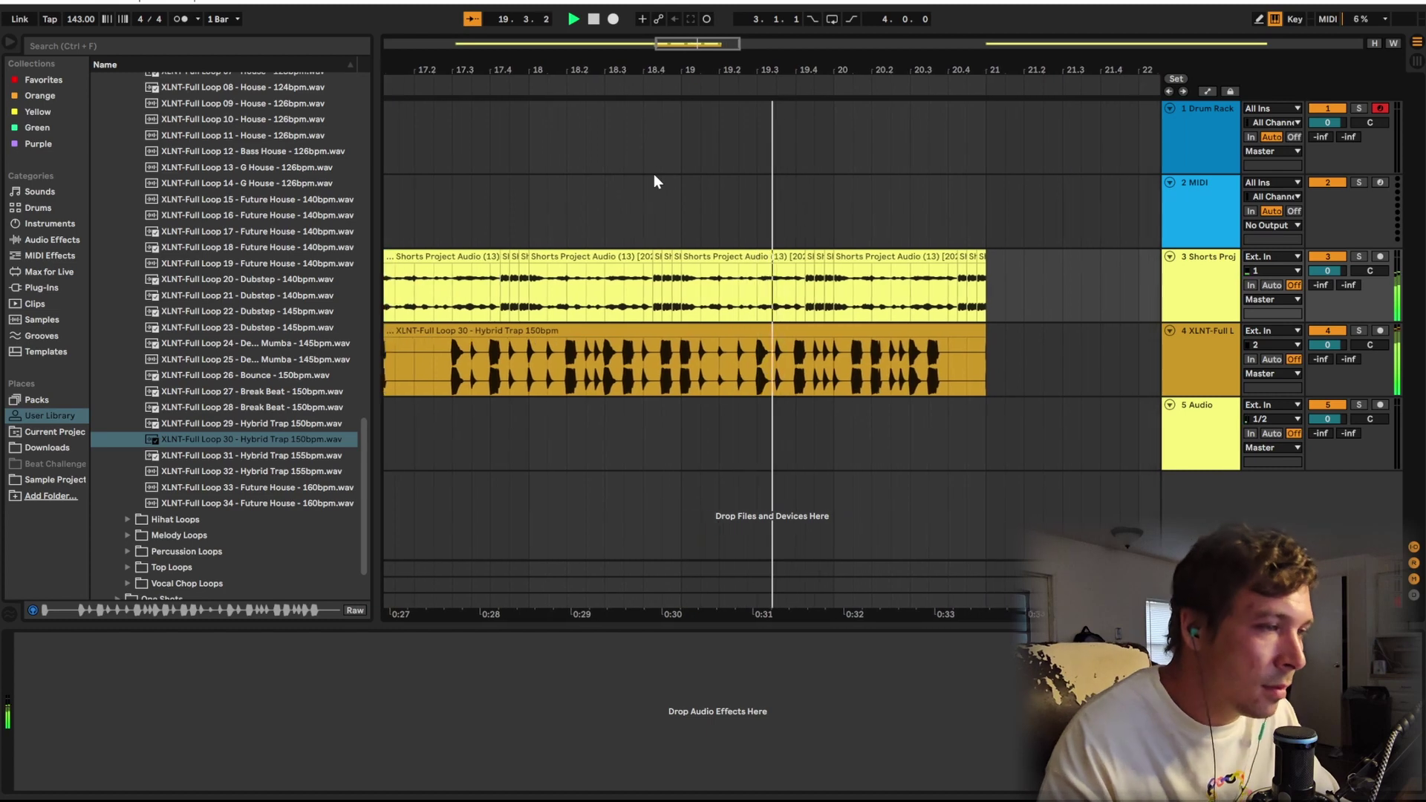
key("space")
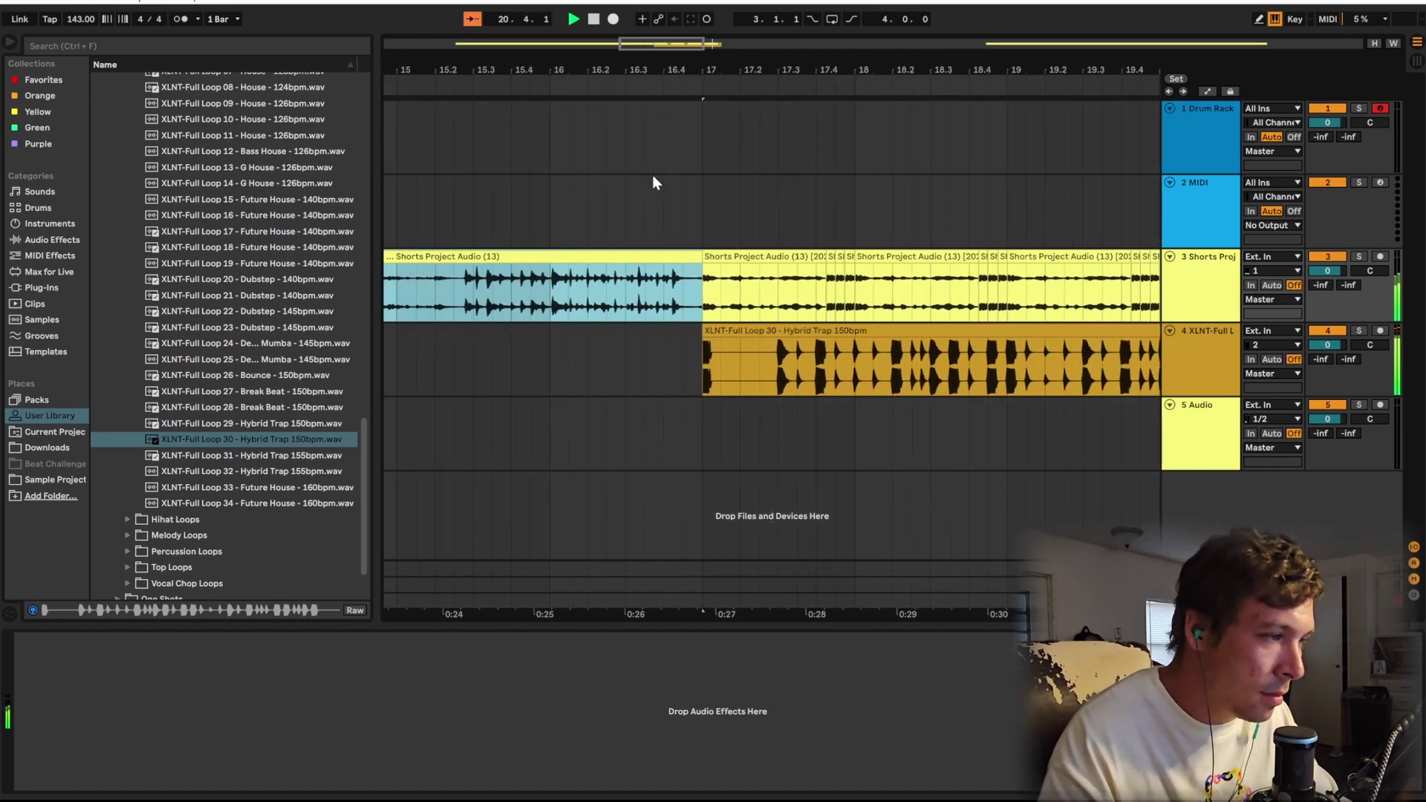
Step: Enlarge the clip view of the vocal piece after bar 21 with its Transposition envelope, and audition the section from bar 17
left_click_drag(473, 631, 474, 194)
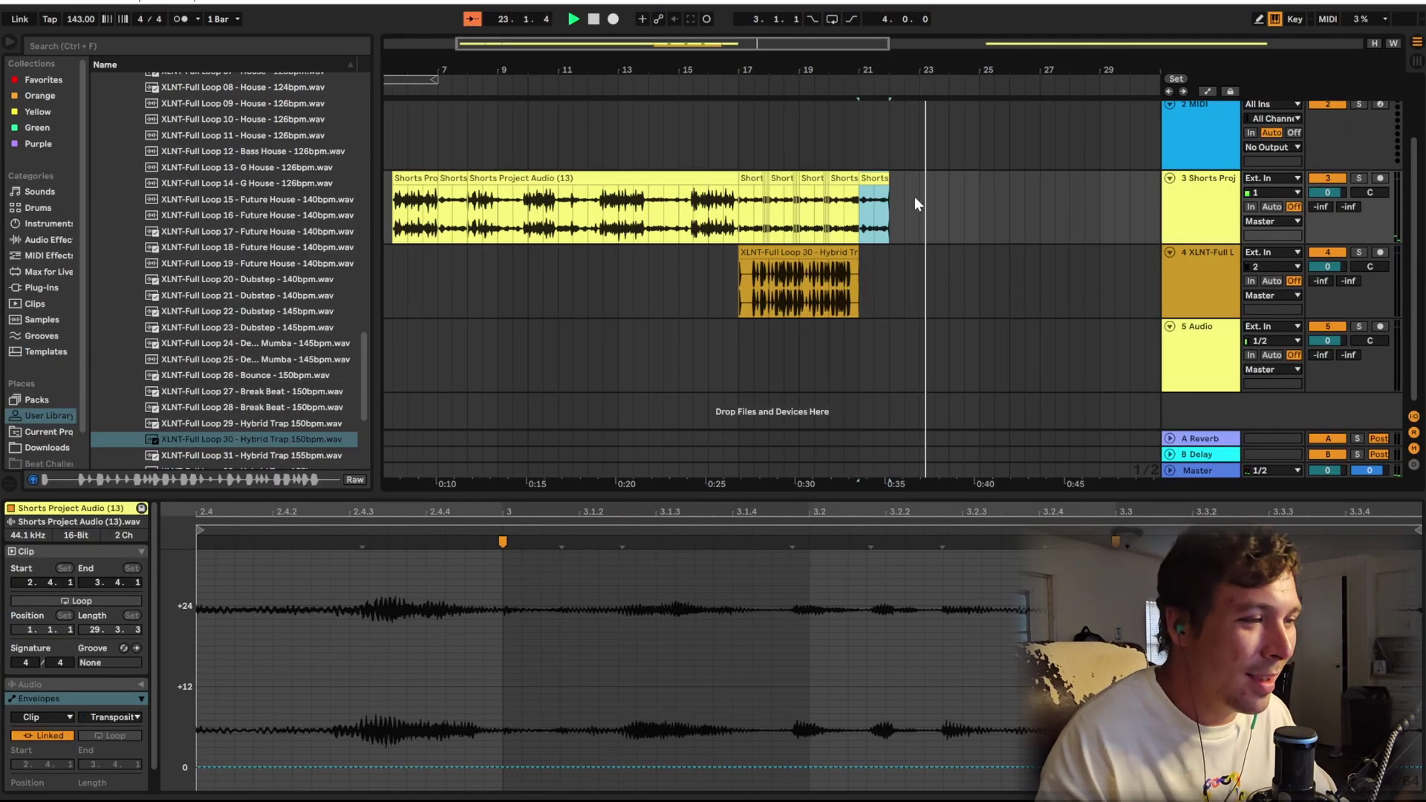
scroll(933, 244, "up", 10)
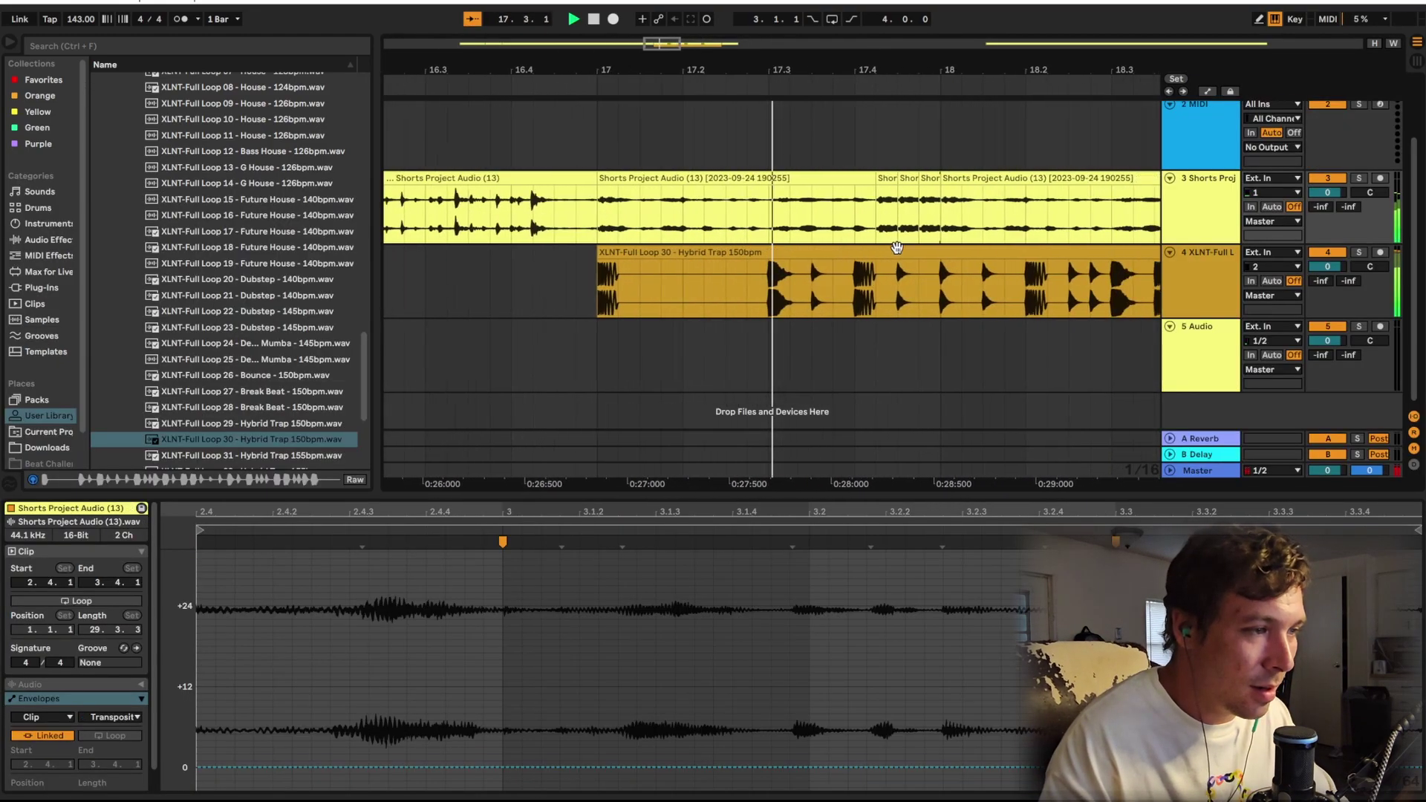
scroll(906, 241, "down", 10)
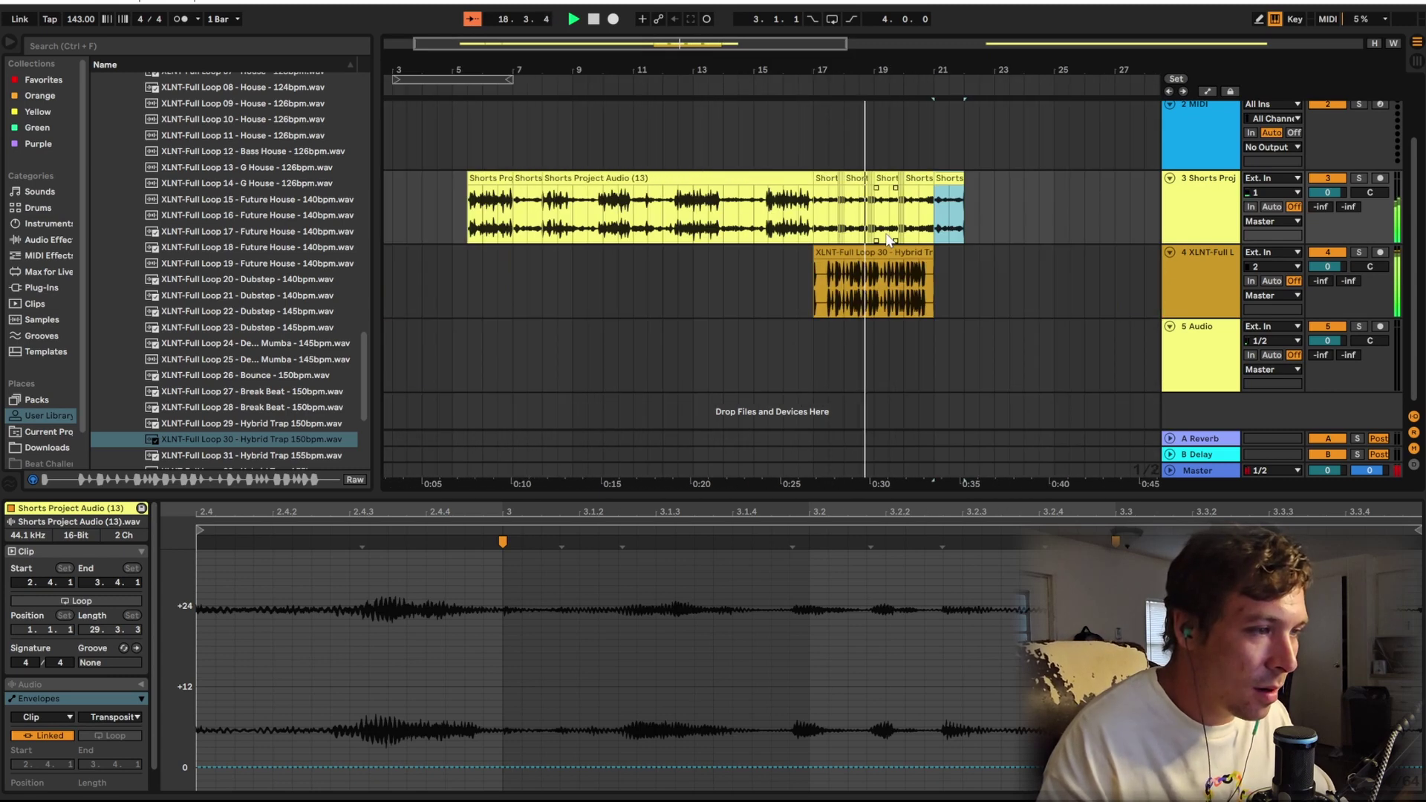
scroll(911, 241, "up", 10)
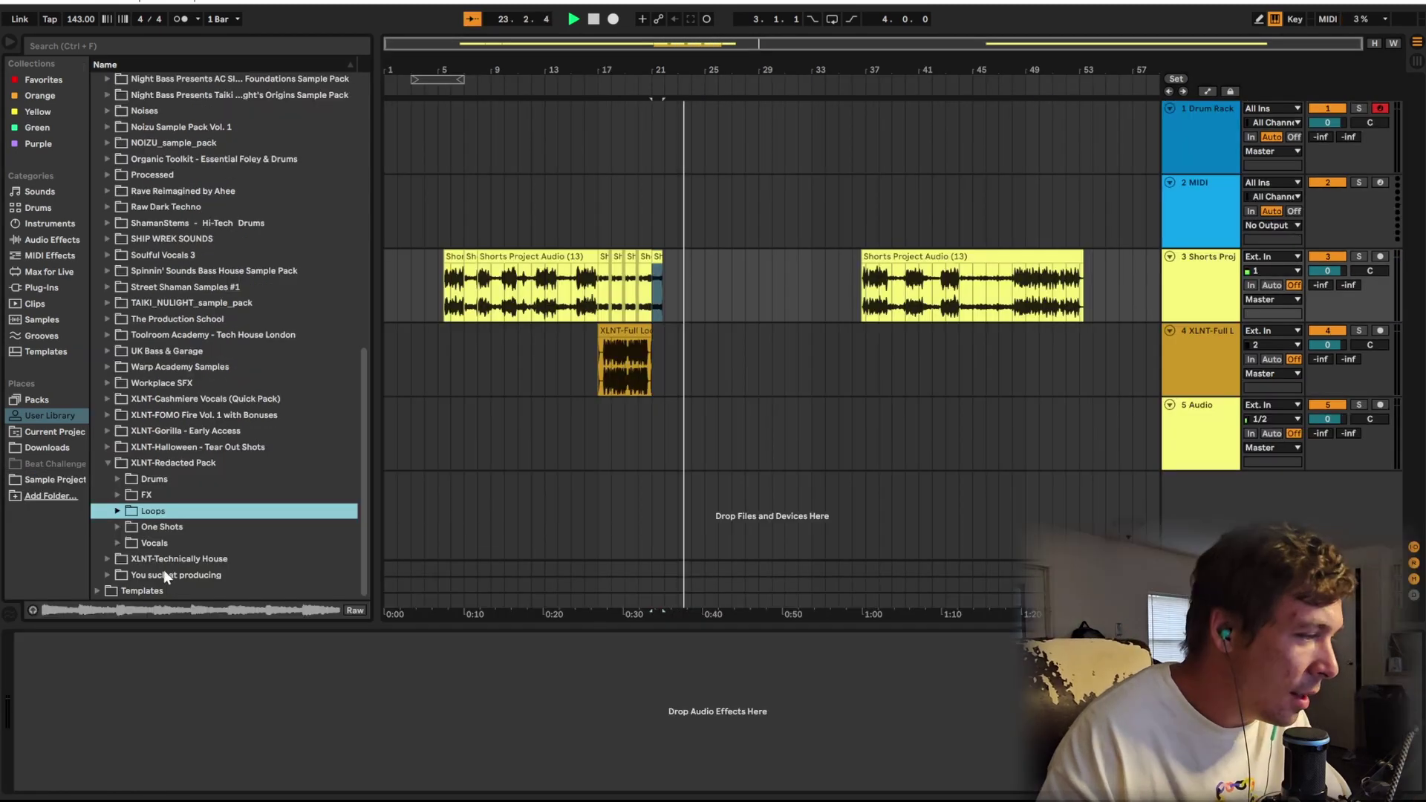
Step: Browse the sample pack folders in the User Library around the XLNT packs
scroll(167, 268, "up", 5)
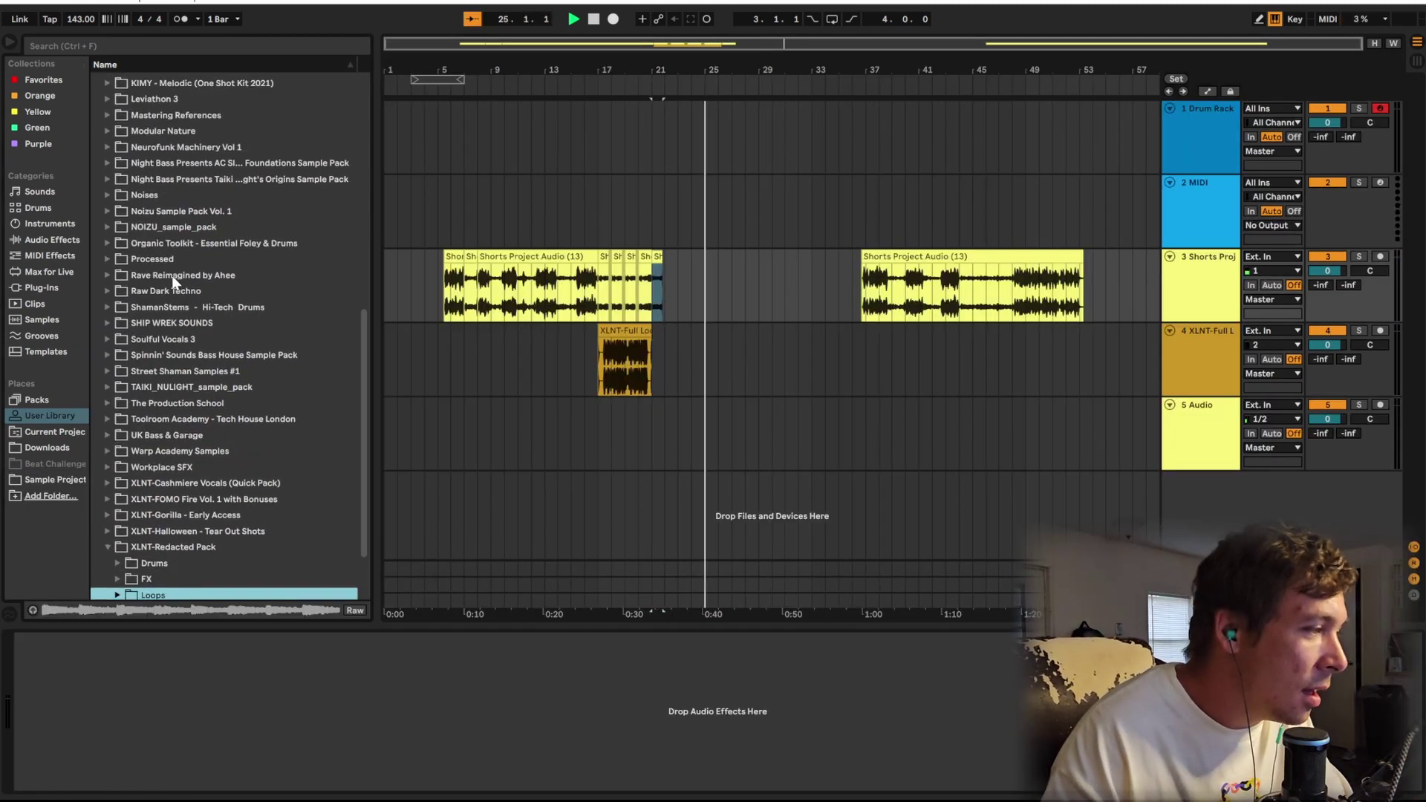
scroll(149, 320, "down", 4)
scroll(235, 426, "down", 1)
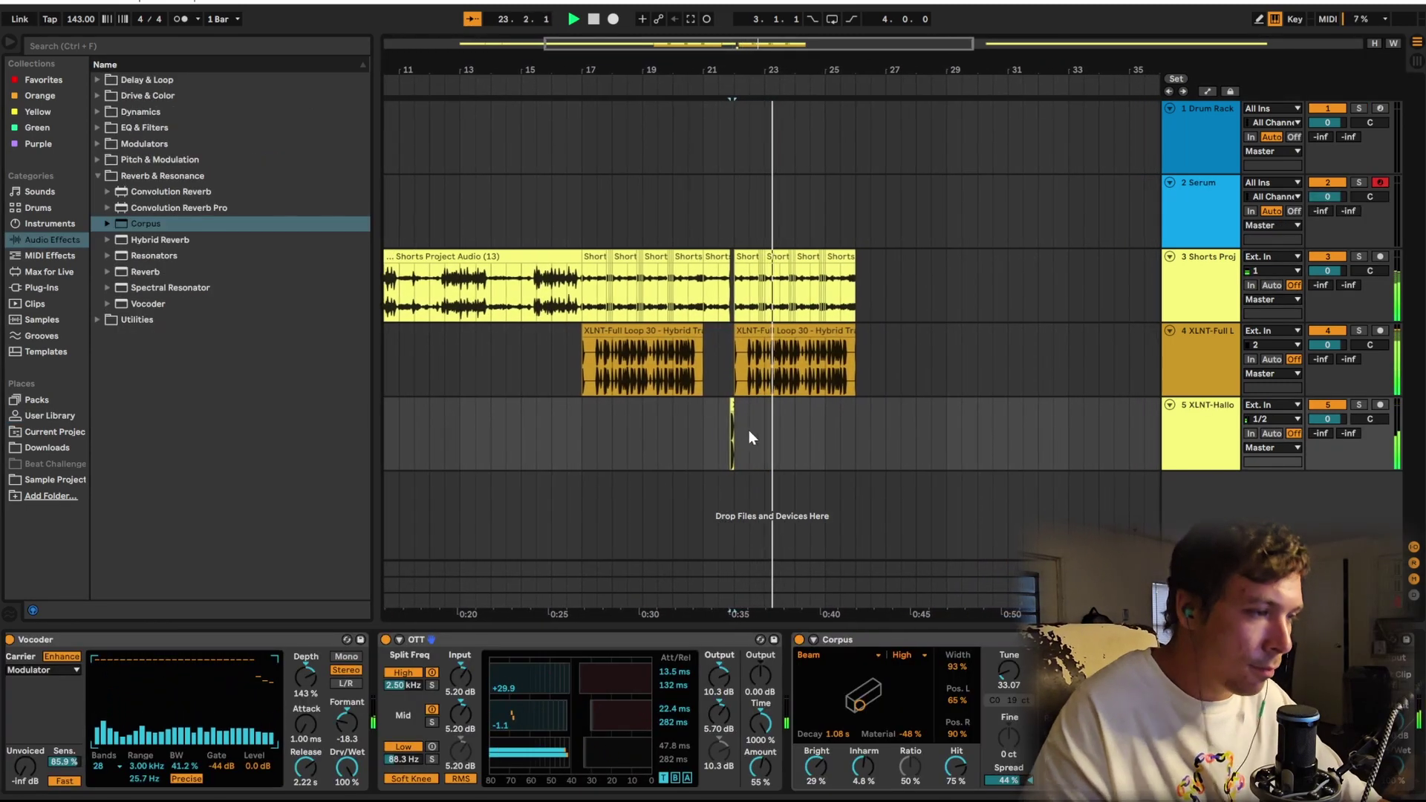
Step: Enlarge the note editor for the half-bar MIDI clip on the green Serum track
key("plus")
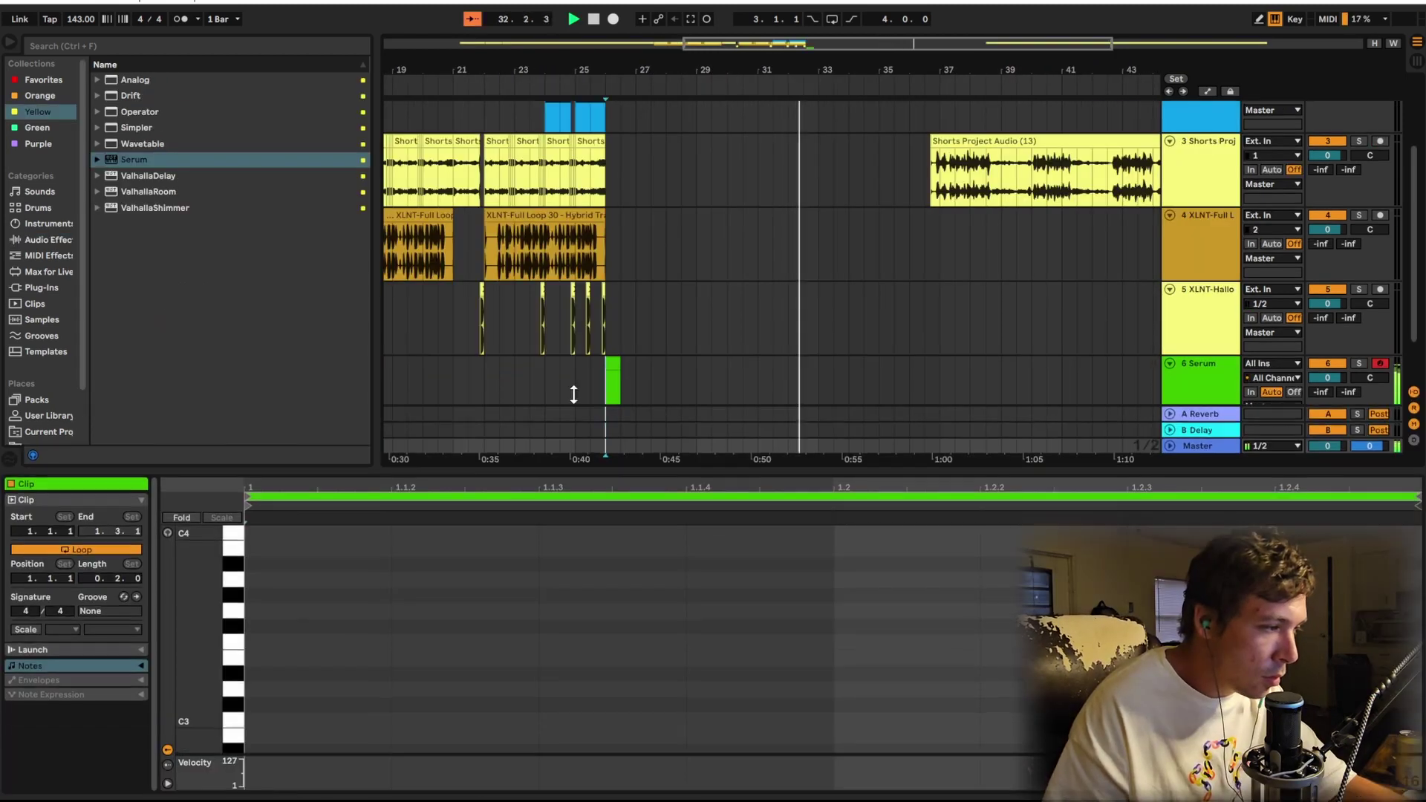
left_click_drag(591, 482, 595, 154)
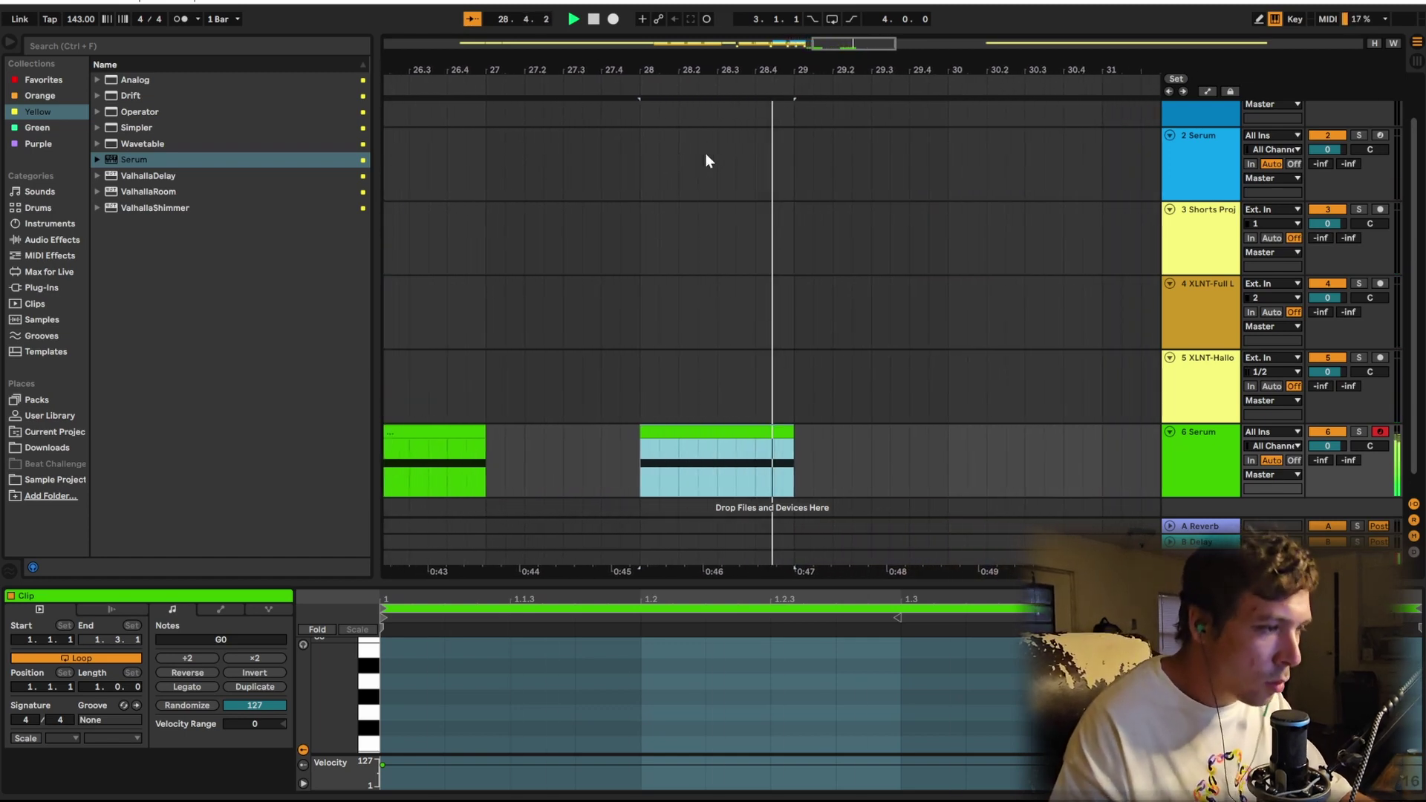
Step: Open the User Library in the browser and look through its sample pack folders
scroll(697, 176, "down", 10)
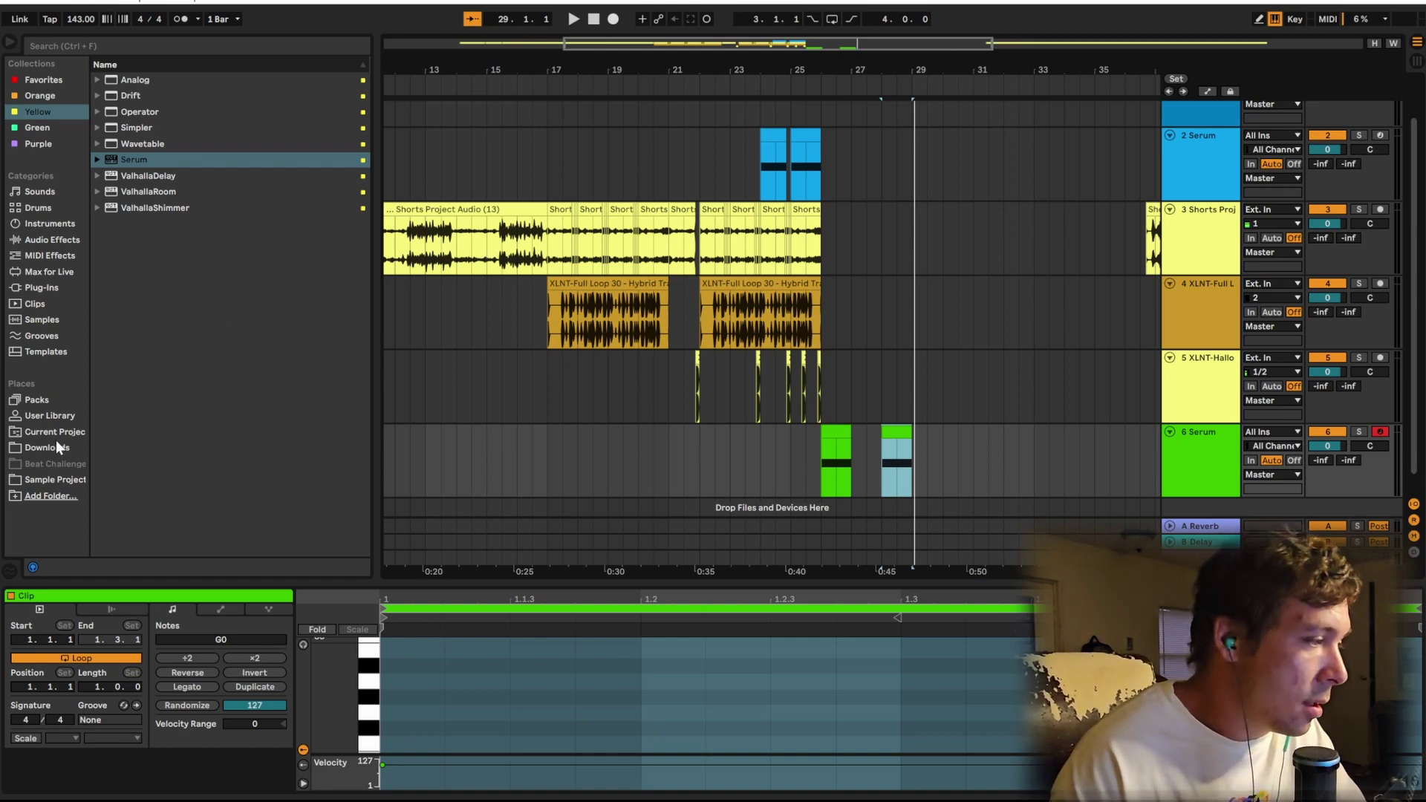
left_click(74, 414)
scroll(180, 260, "up", 10)
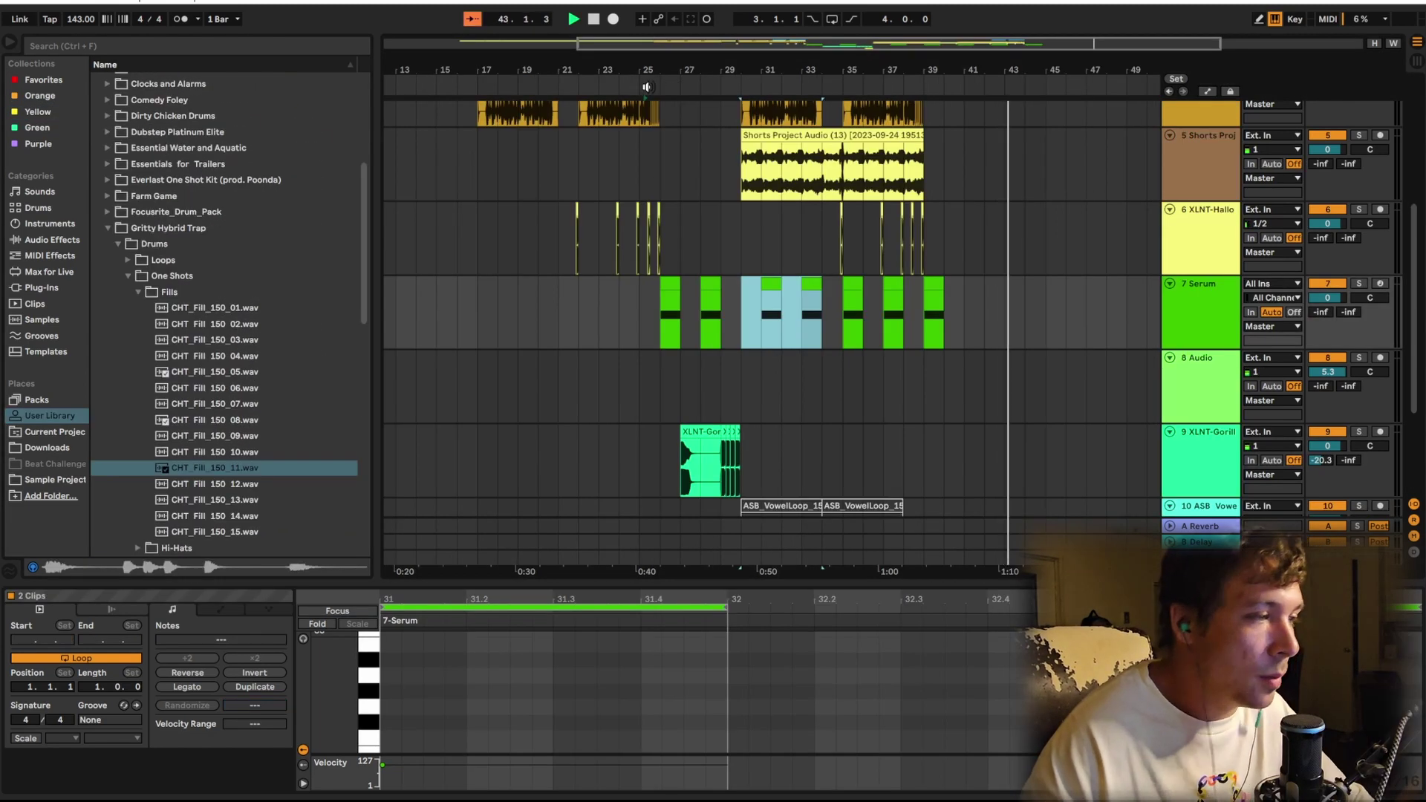
Step: Play back the arrangement from about bar 25 into the second drop with no clips selected
left_click(647, 87)
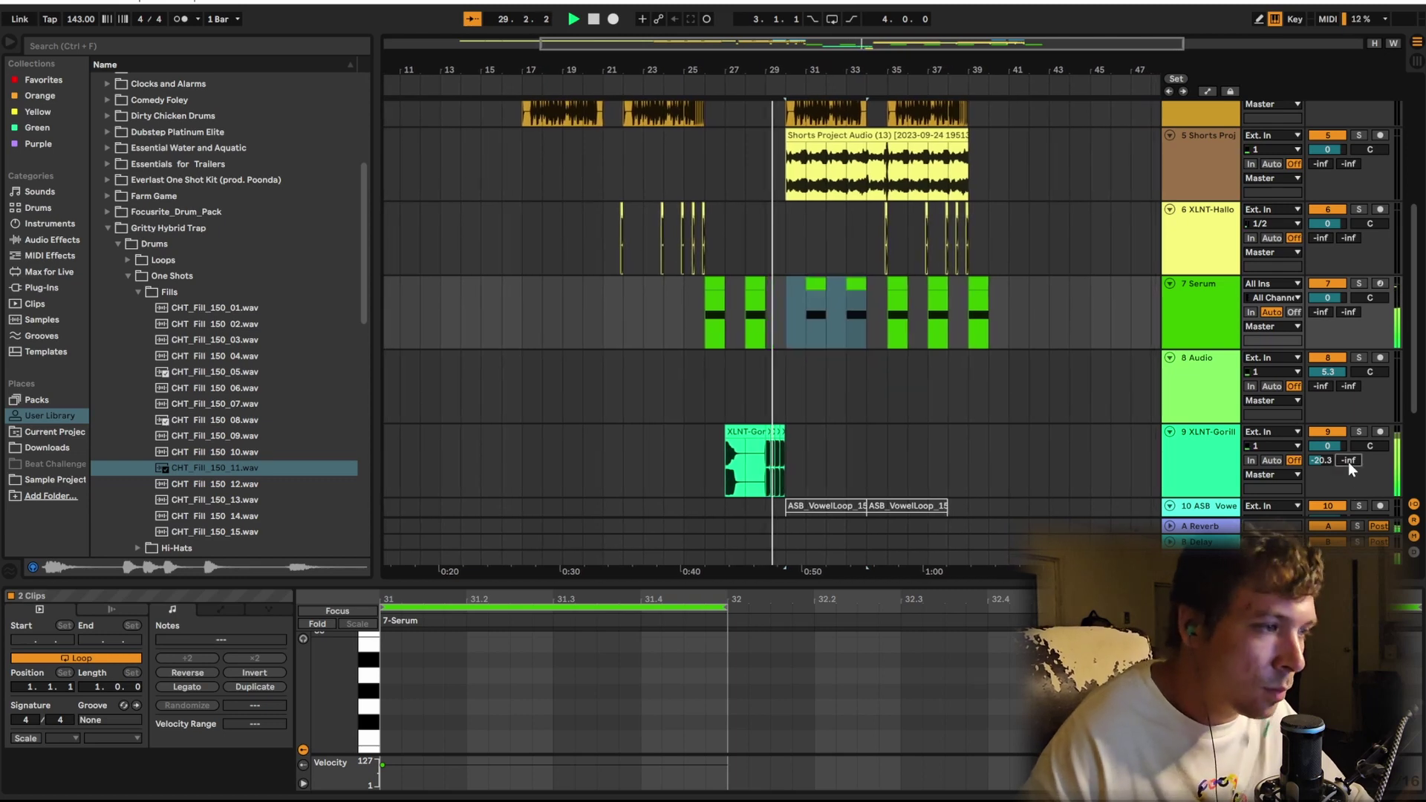
scroll(870, 407, "up", 2)
left_click(871, 414)
scroll(871, 414, "up", 3)
scroll(870, 414, "down", 4)
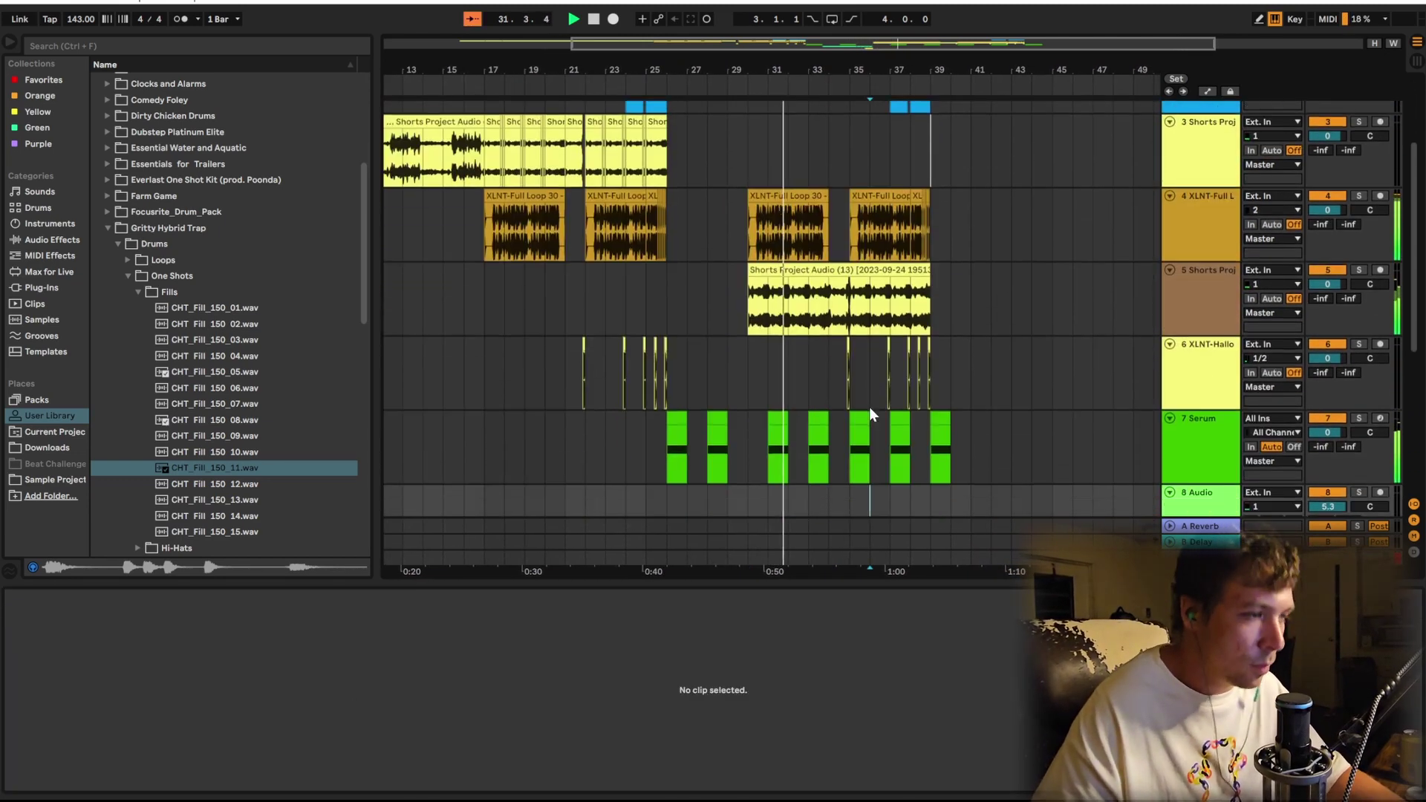
Step: Raise the volume of track 5, the second-drop Shorts Project audio, to 2.5 dB during playback
scroll(871, 414, "up", 2)
scroll(869, 406, "up", 1)
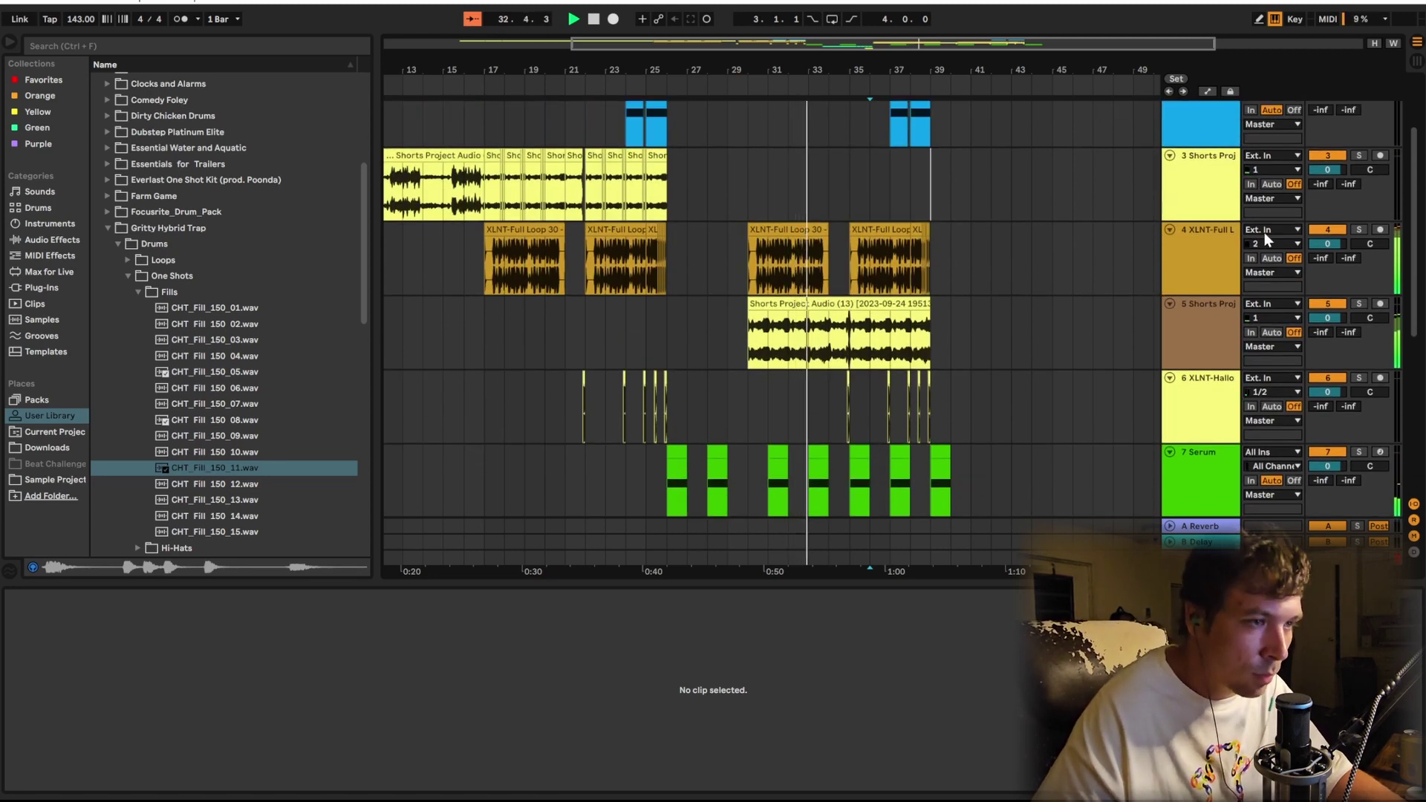
left_click_drag(1335, 318, 1335, 291)
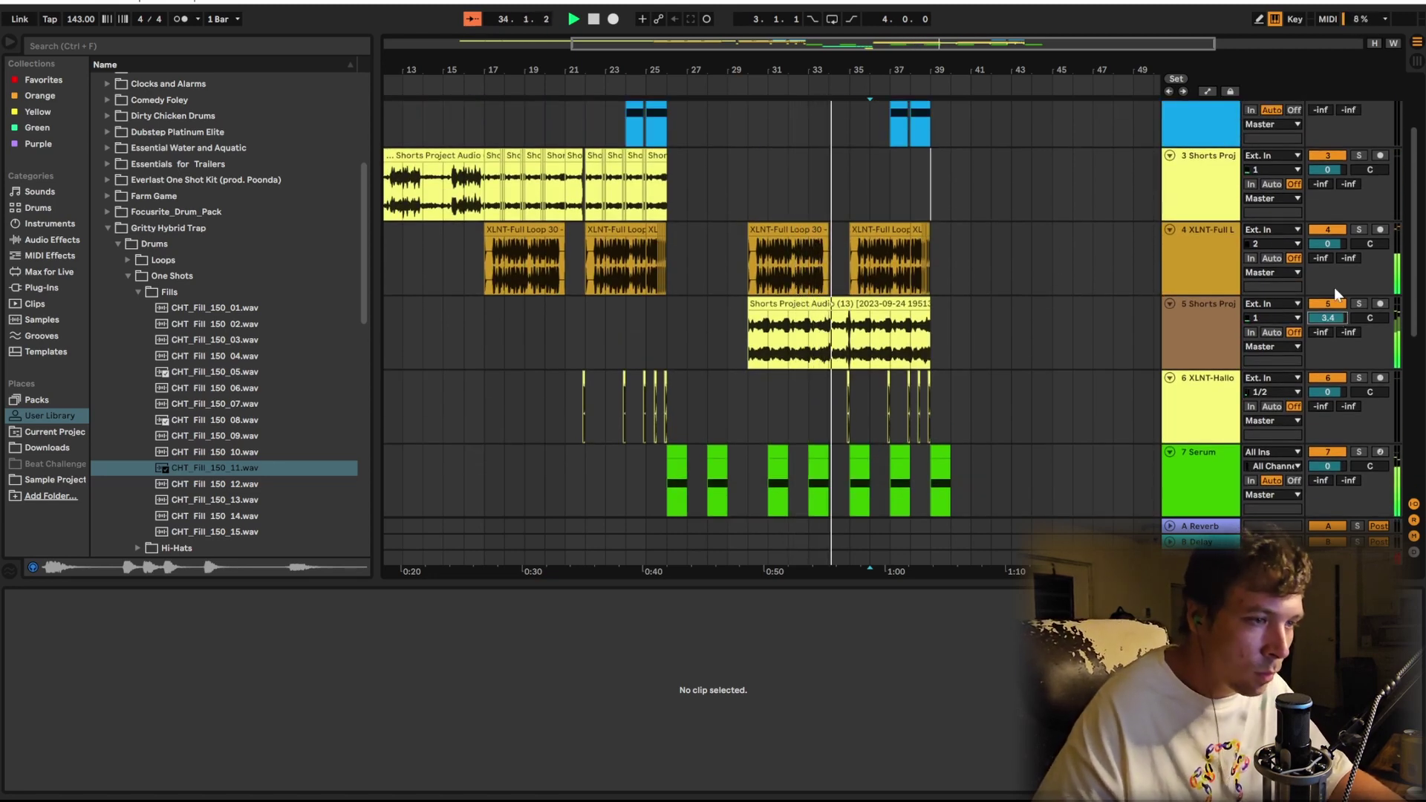
Step: Add the Pro-L 2 limiter from the Orange collection to the Master track and move its plug-in window clear of the upper tracks
key("shift+Tab")
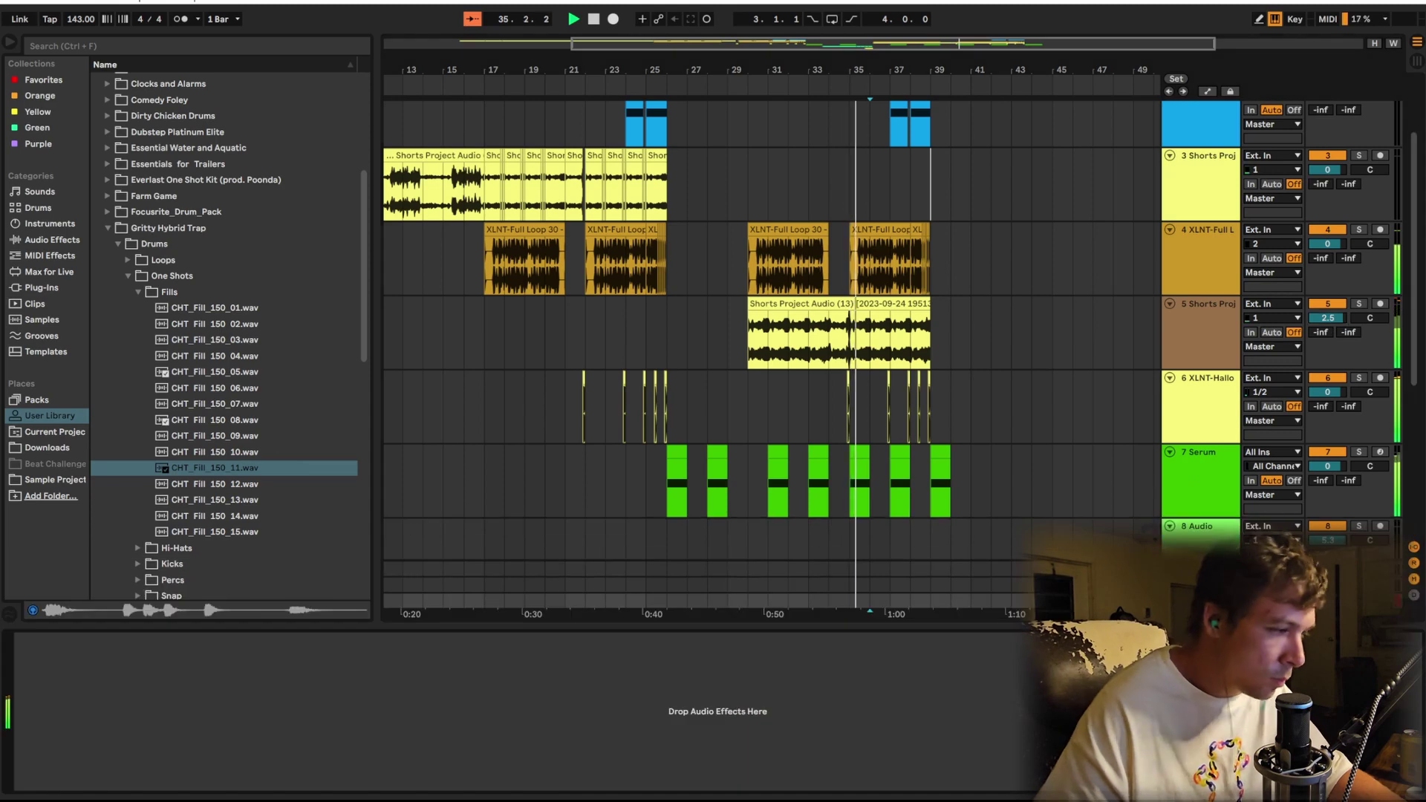
left_click(39, 96)
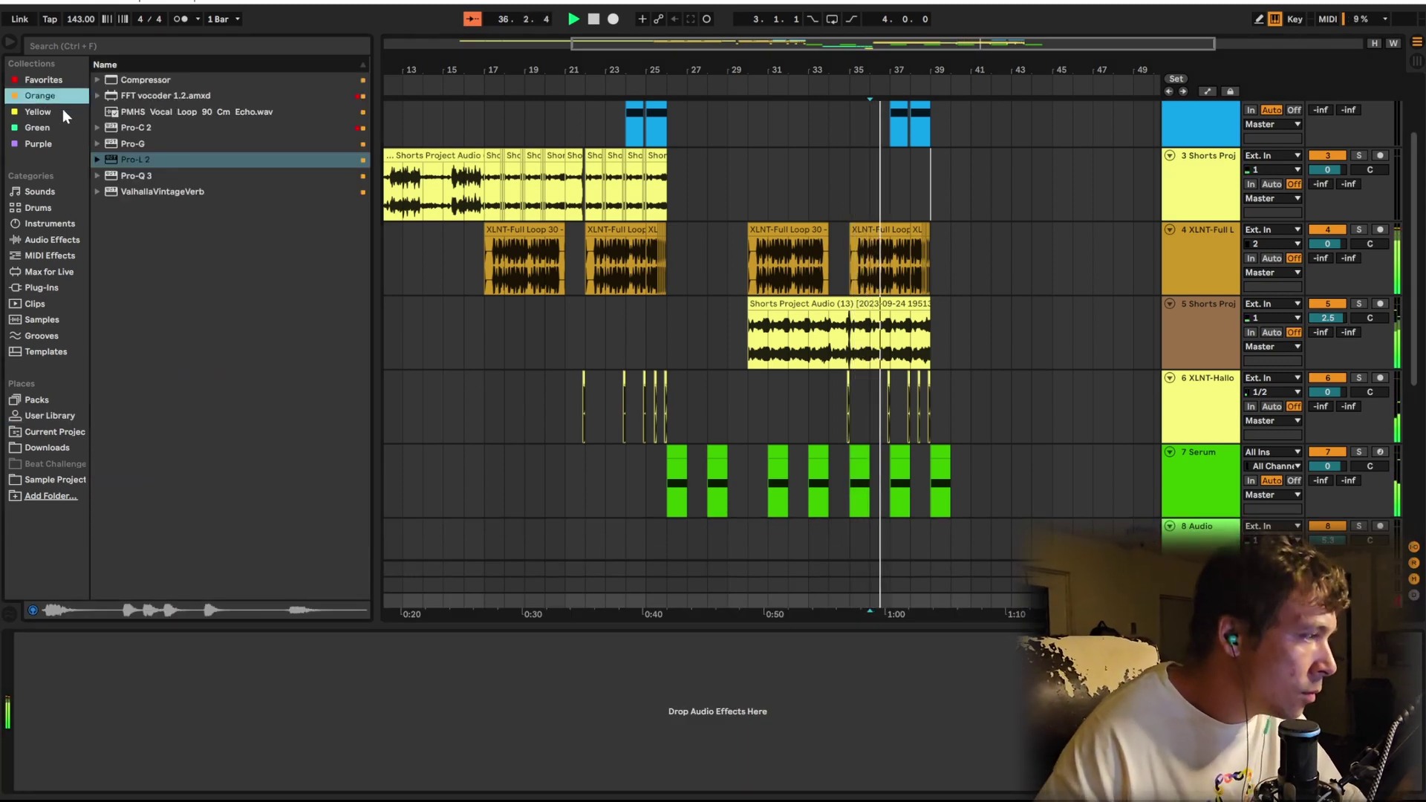
double_click(169, 160)
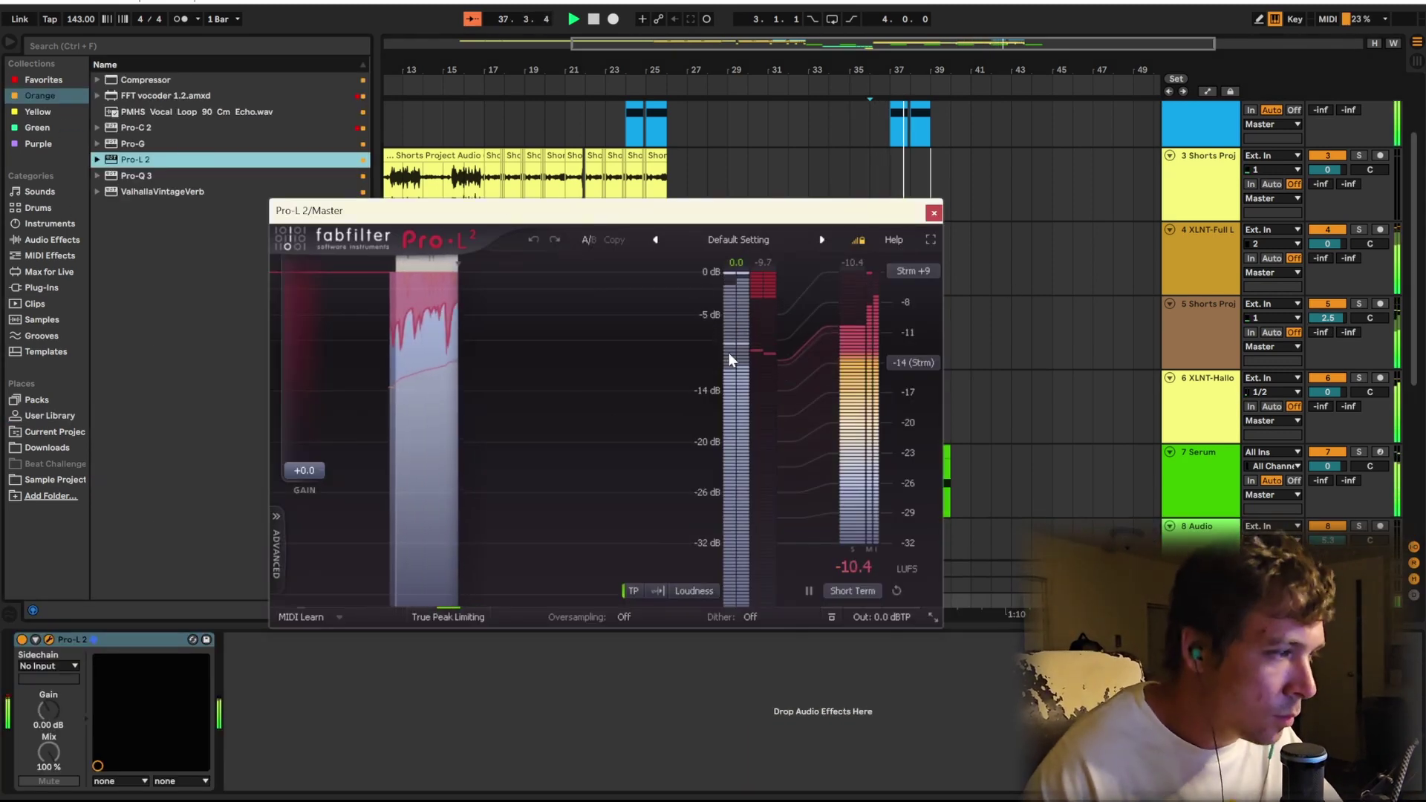
left_click_drag(445, 210, 466, 294)
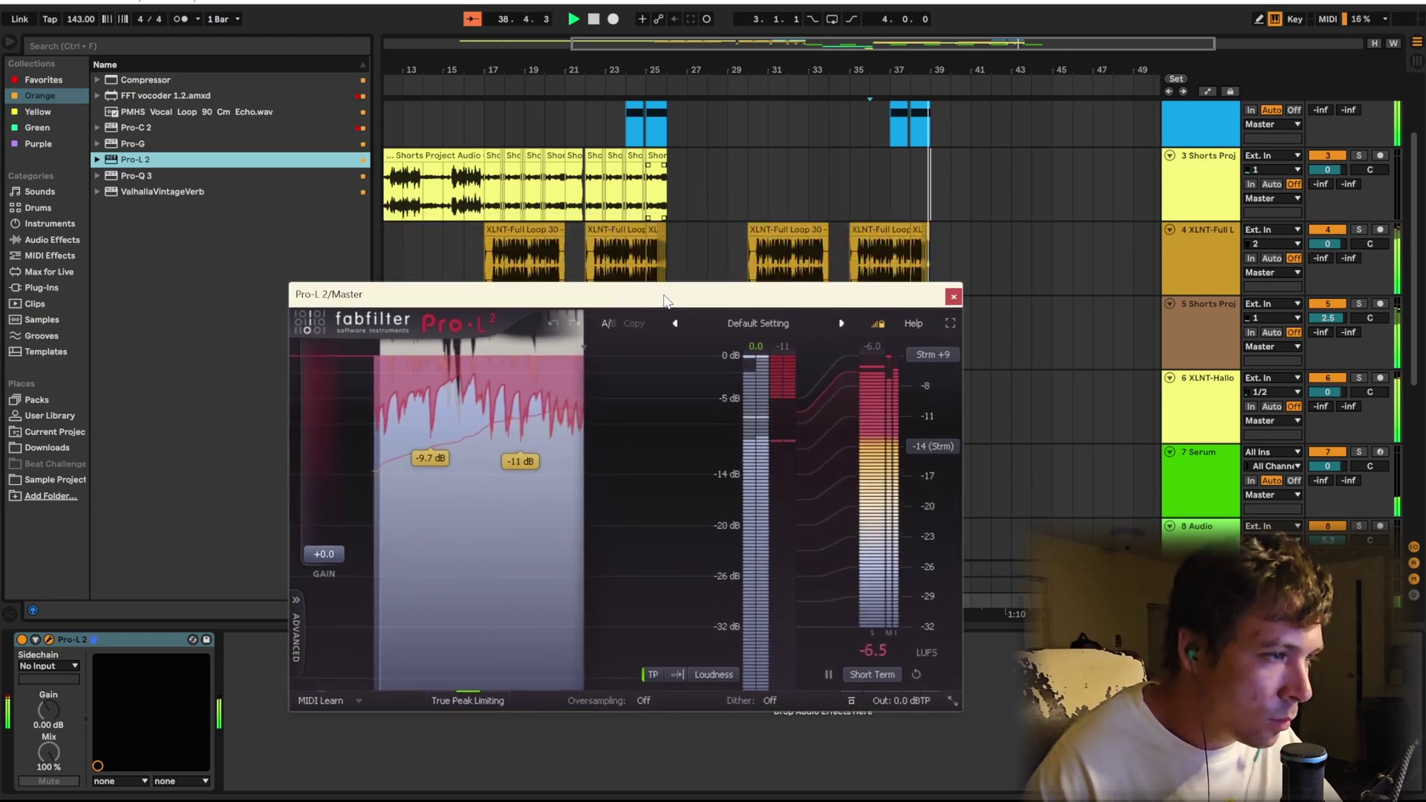
scroll(1037, 199, "down", 2)
scroll(1037, 199, "up", 3)
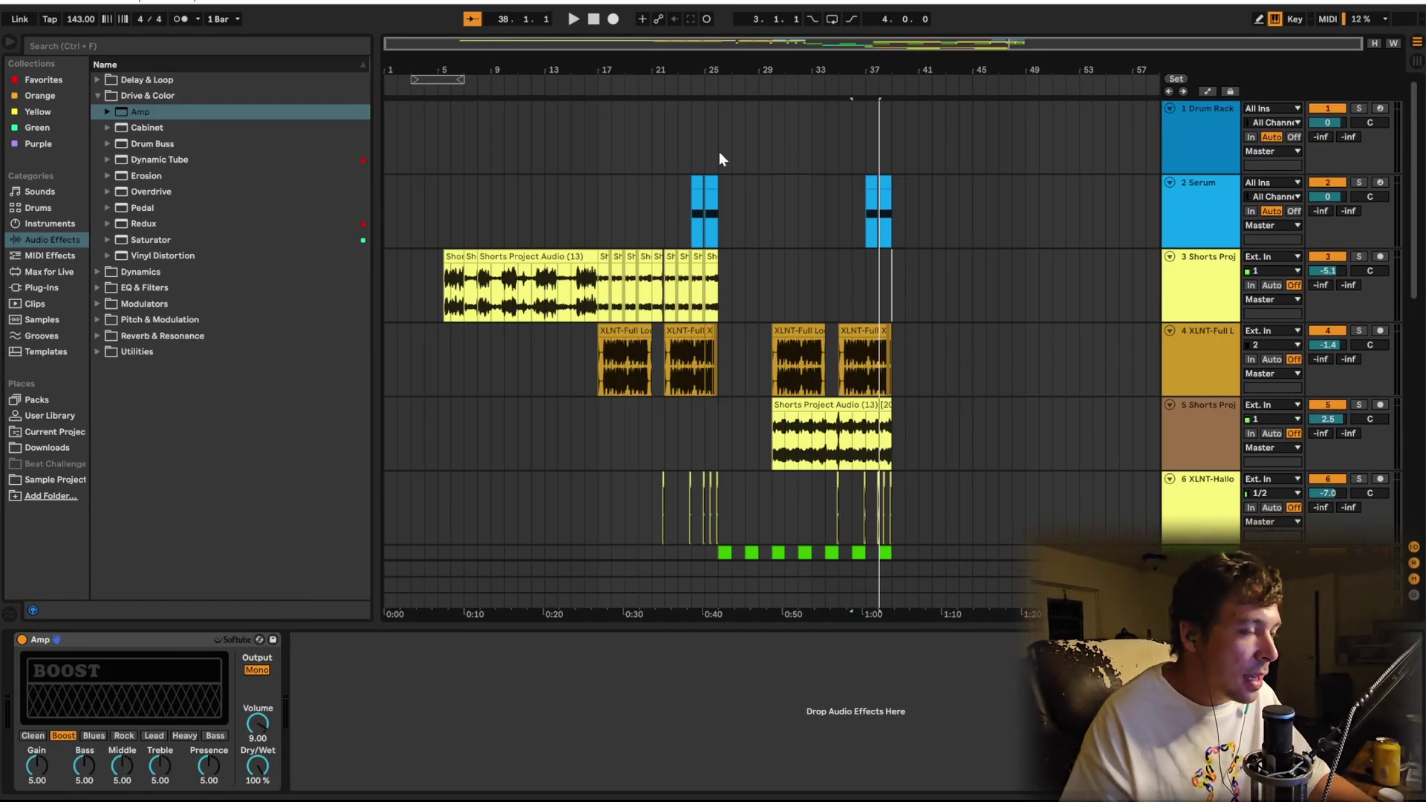
Step: Play the whole arrangement from about bar 5 past the end of the second drop, reviewing all tracks, and stop playback
left_click(437, 94)
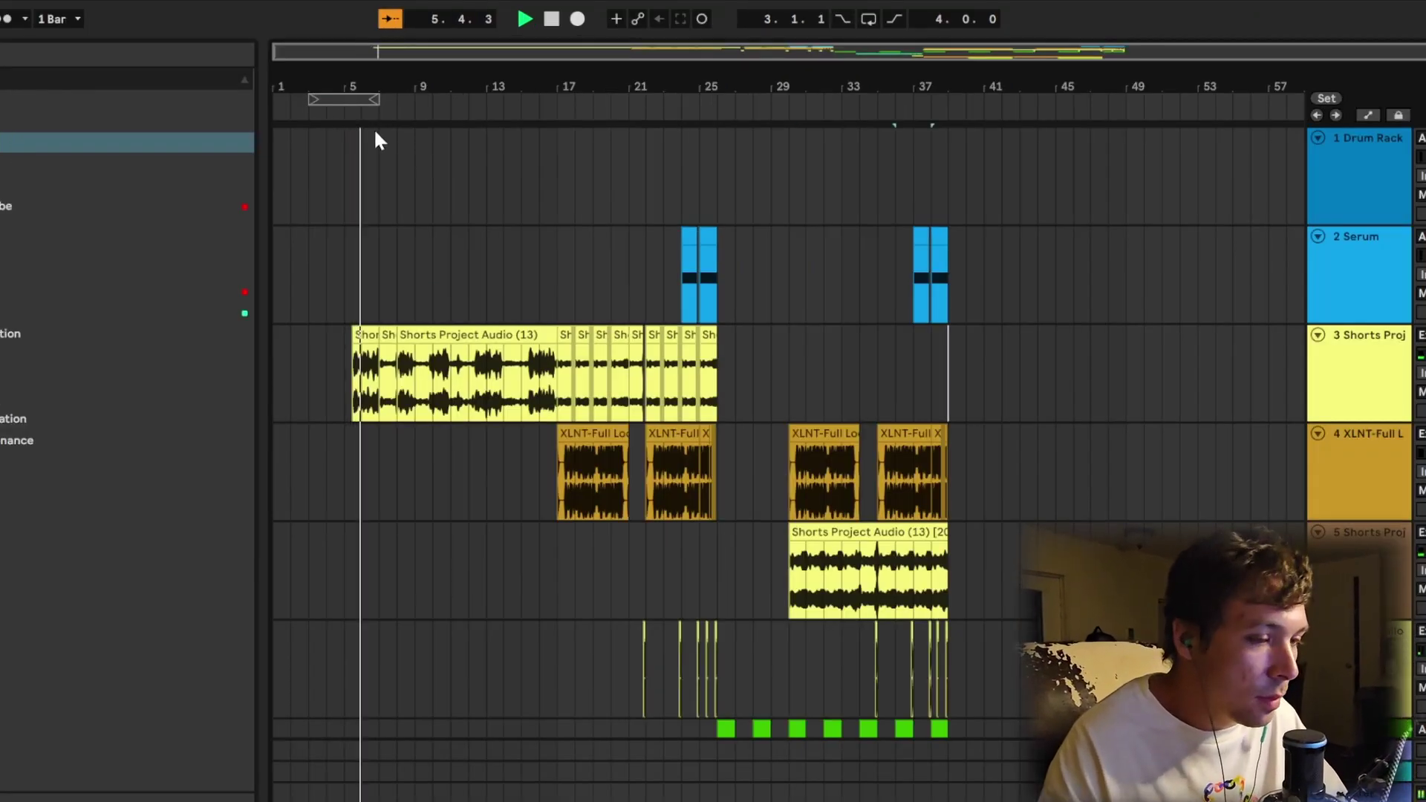
scroll(573, 255, "down", 3)
scroll(572, 253, "up", 3)
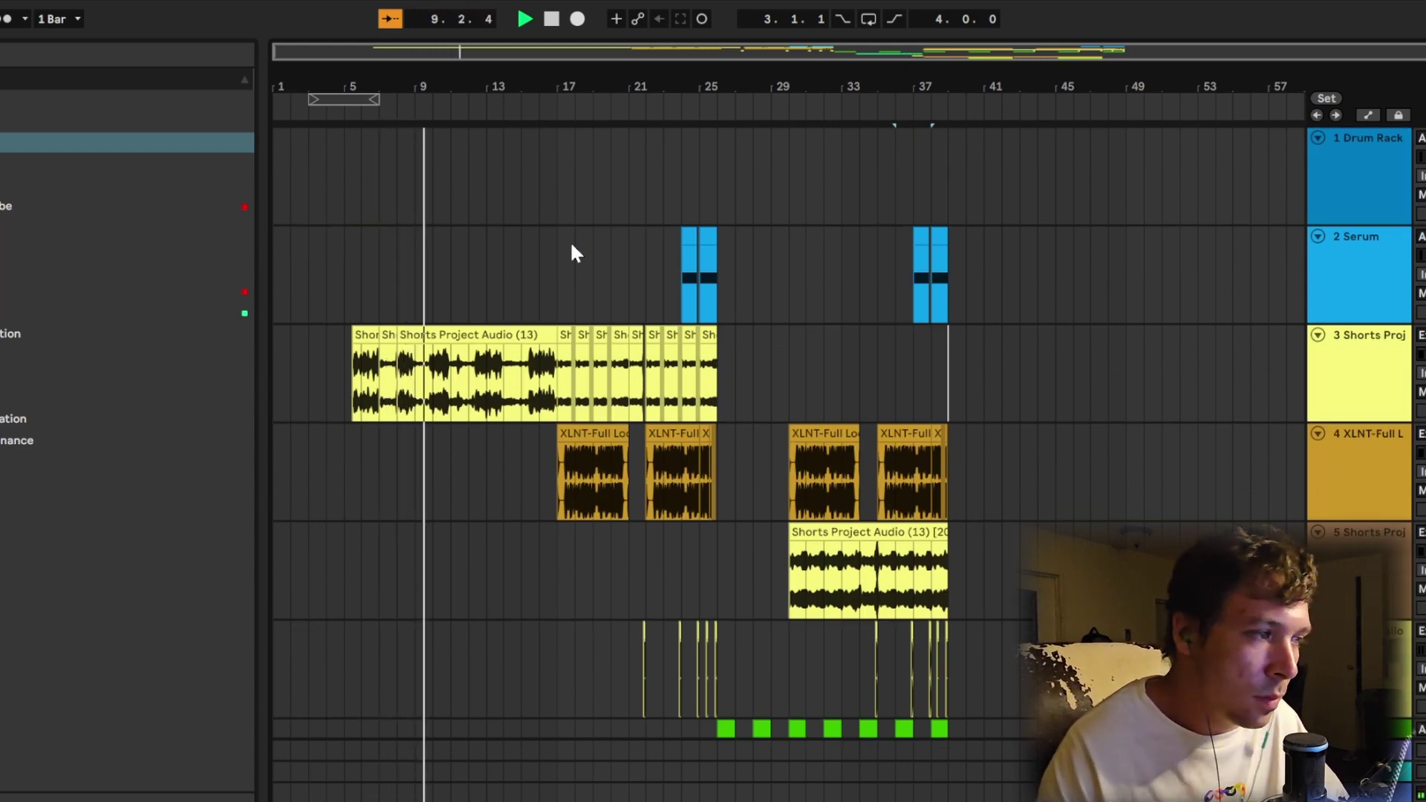
scroll(571, 247, "down", 1)
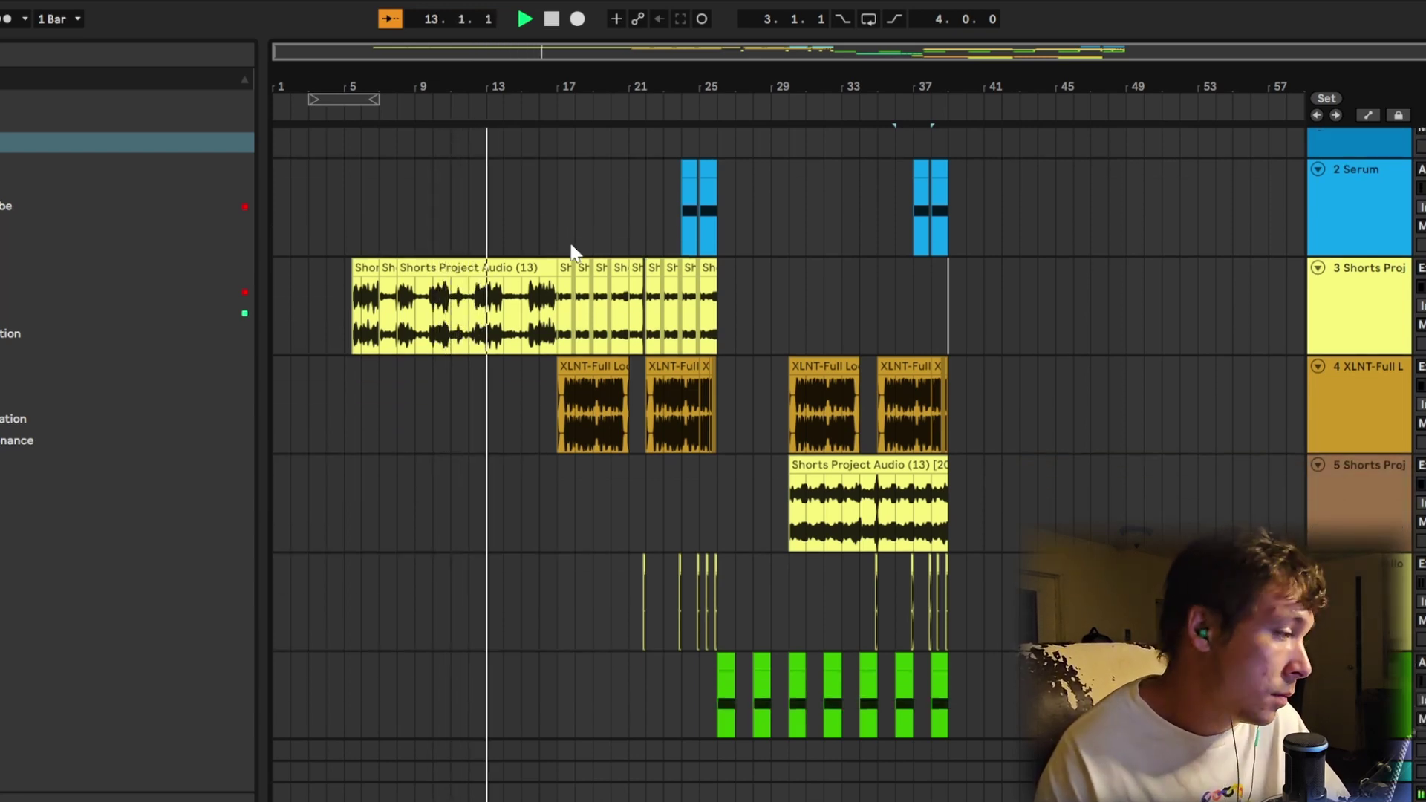
scroll(589, 257, "down", 1)
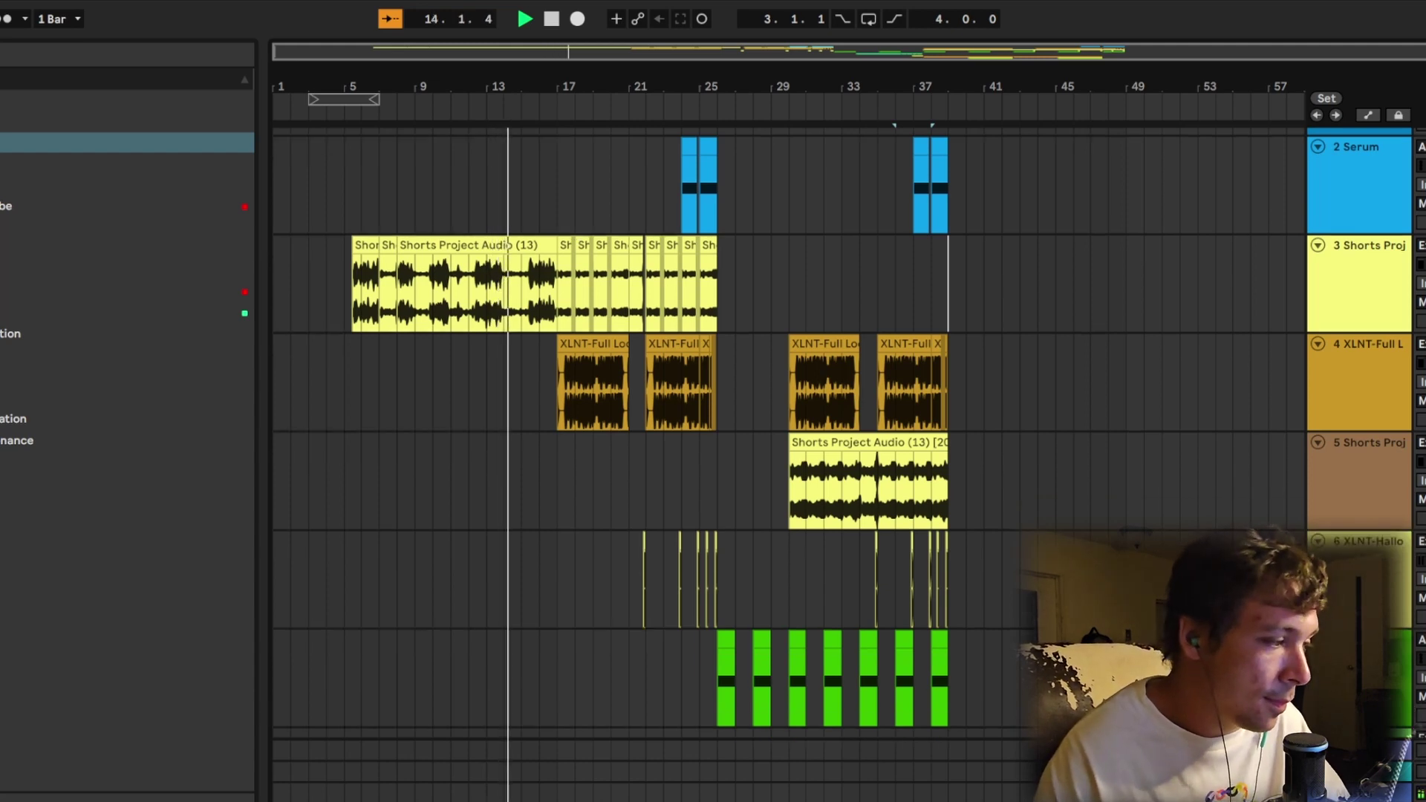
scroll(635, 215, "down", 2)
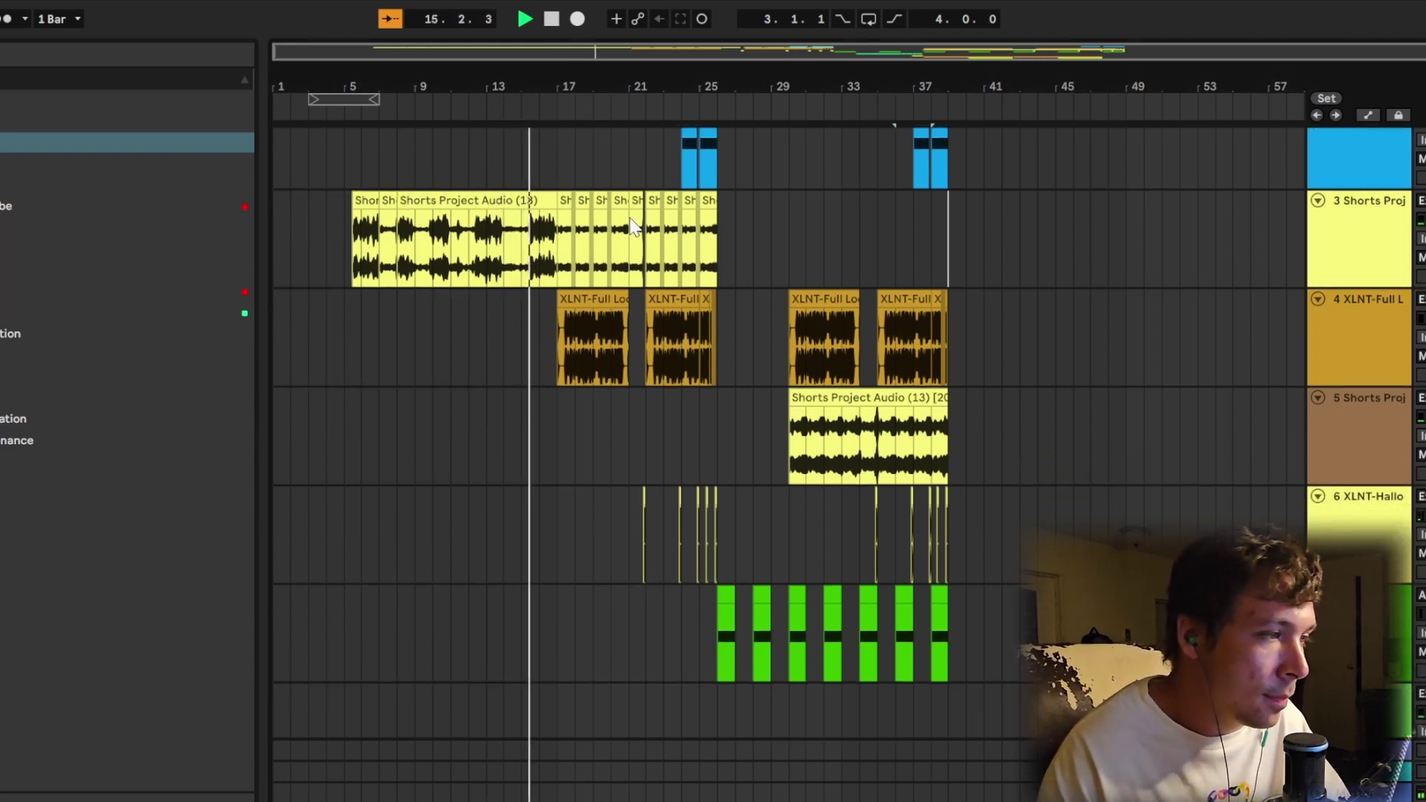
scroll(630, 219, "up", 3)
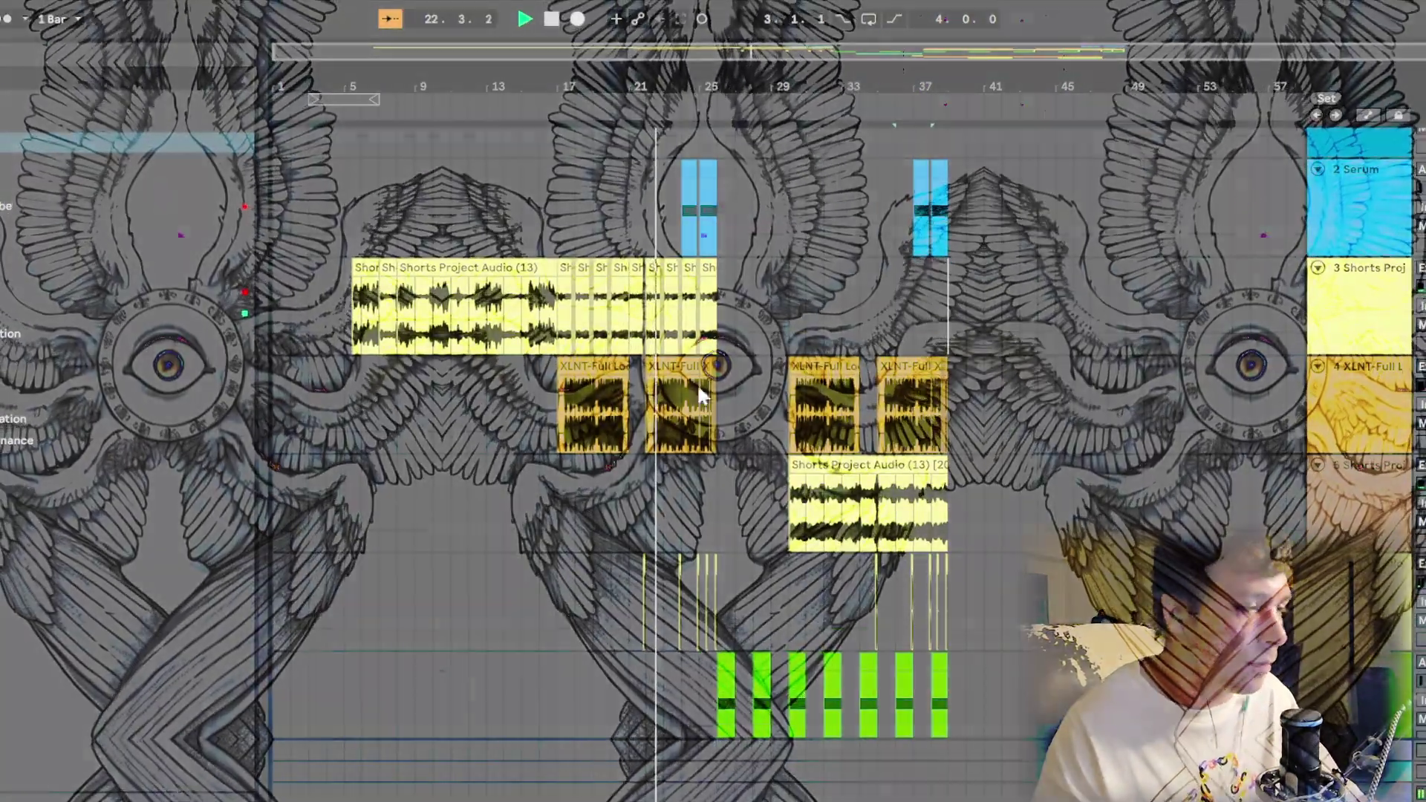
scroll(653, 375, "down", 5)
scroll(659, 370, "down", 1)
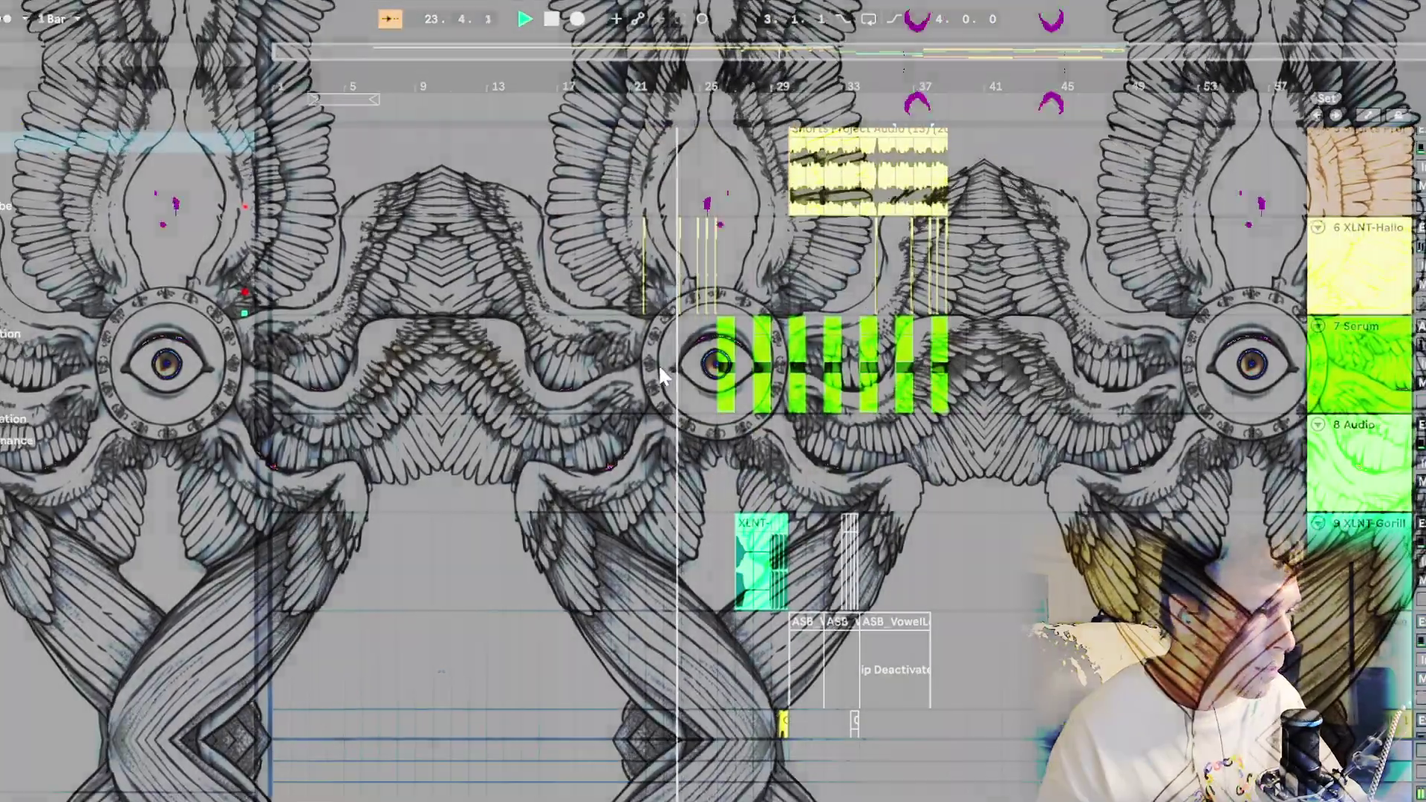
scroll(661, 376, "up", 6)
scroll(661, 375, "down", 3)
scroll(660, 369, "up", 5)
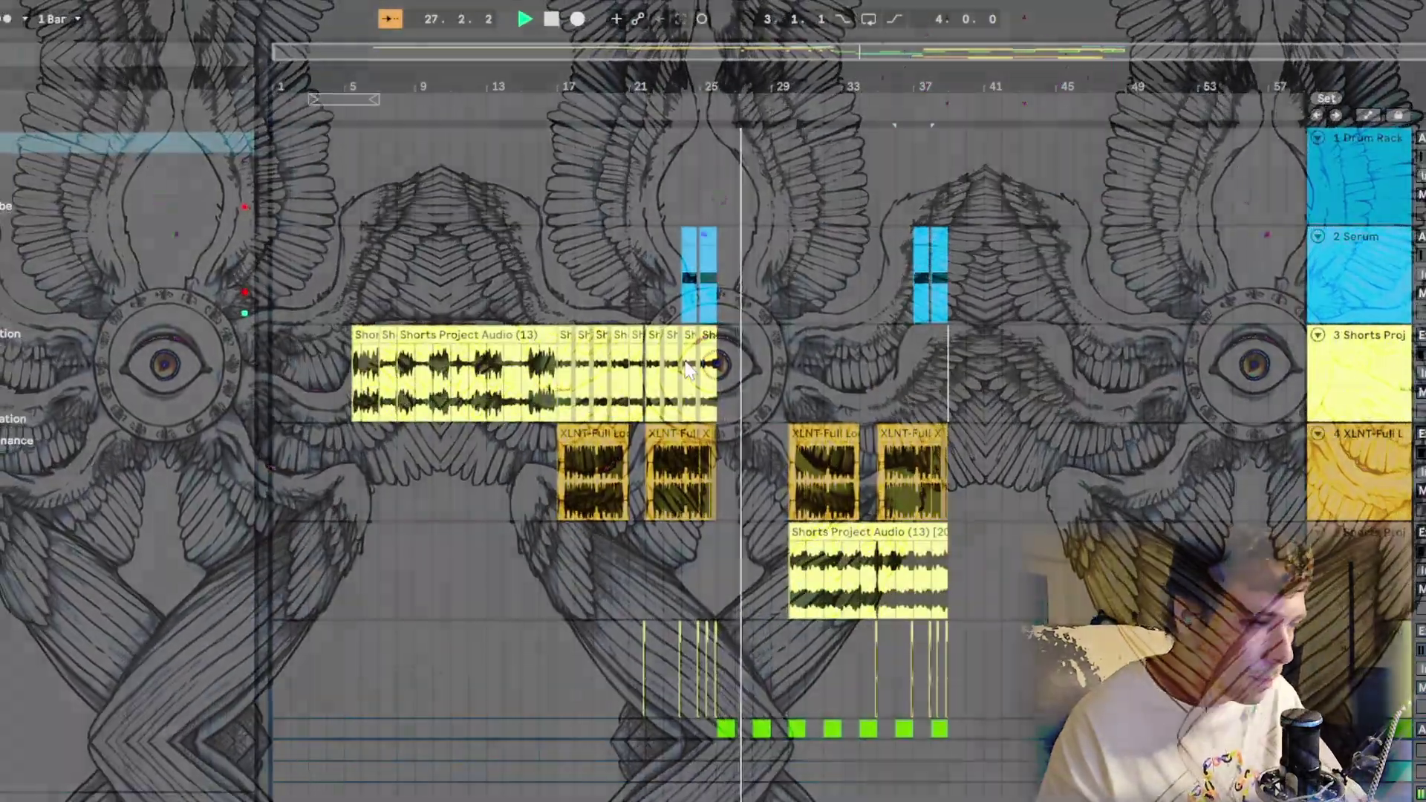
scroll(750, 368, "down", 10)
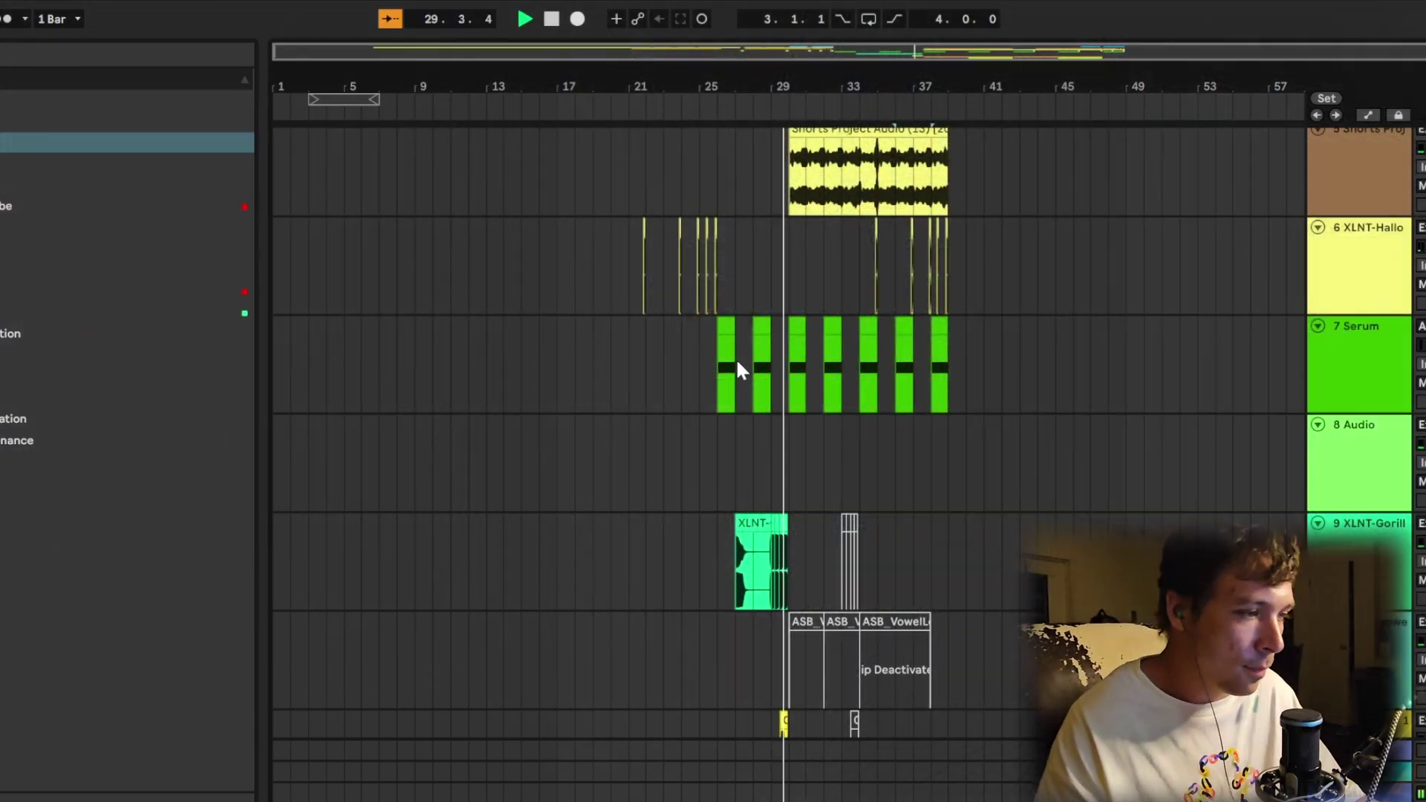
scroll(739, 367, "down", 5)
scroll(737, 367, "up", 3)
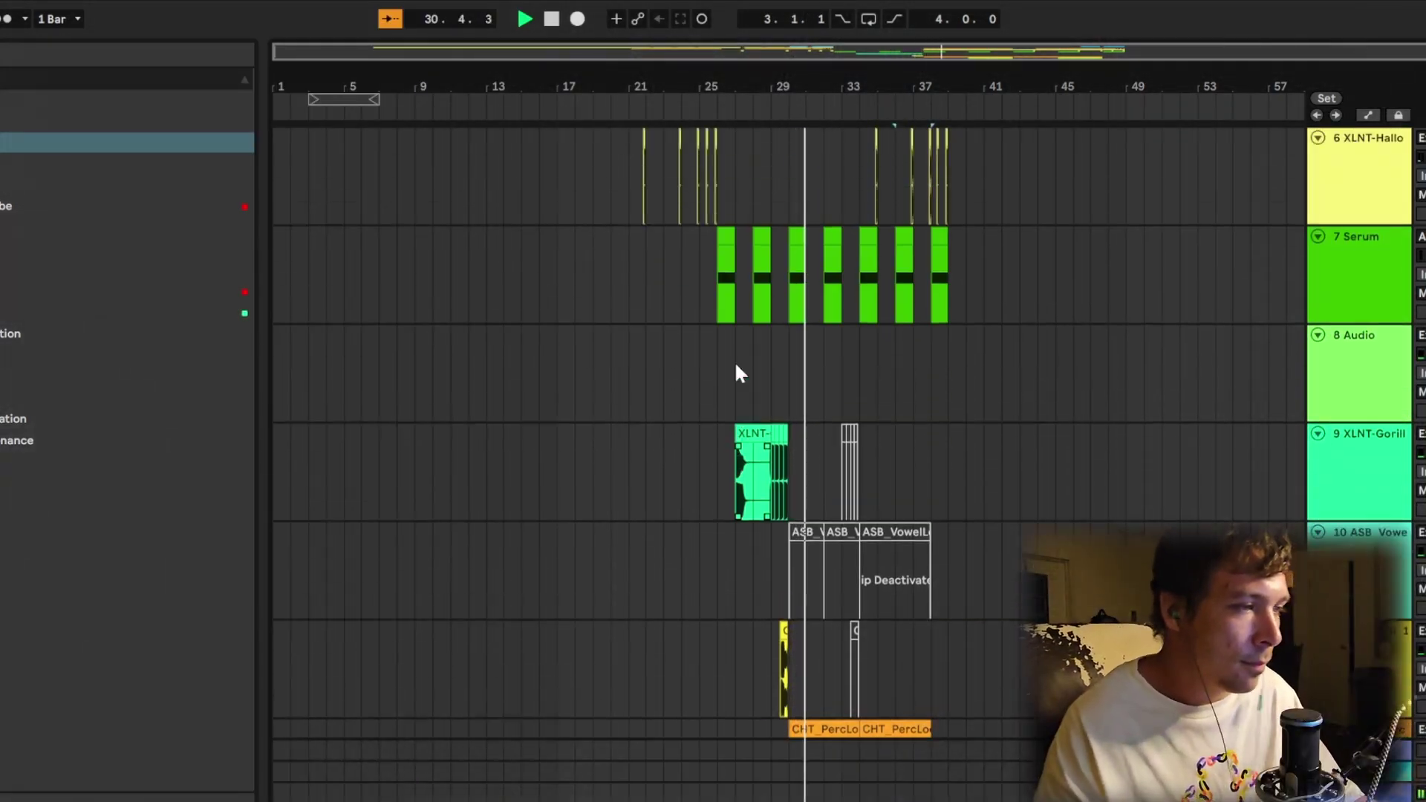
scroll(737, 367, "up", 7)
scroll(737, 368, "down", 12)
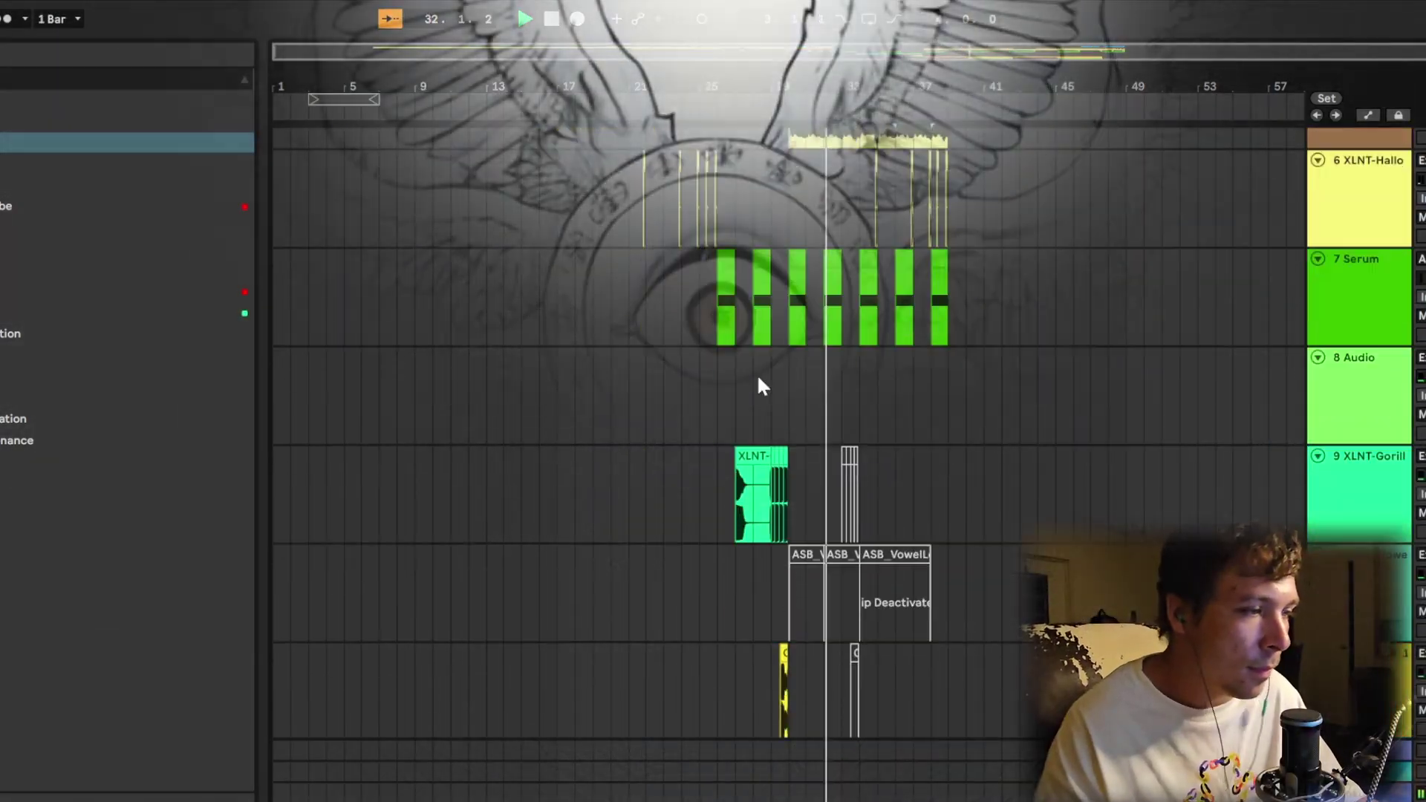
scroll(762, 385, "up", 4)
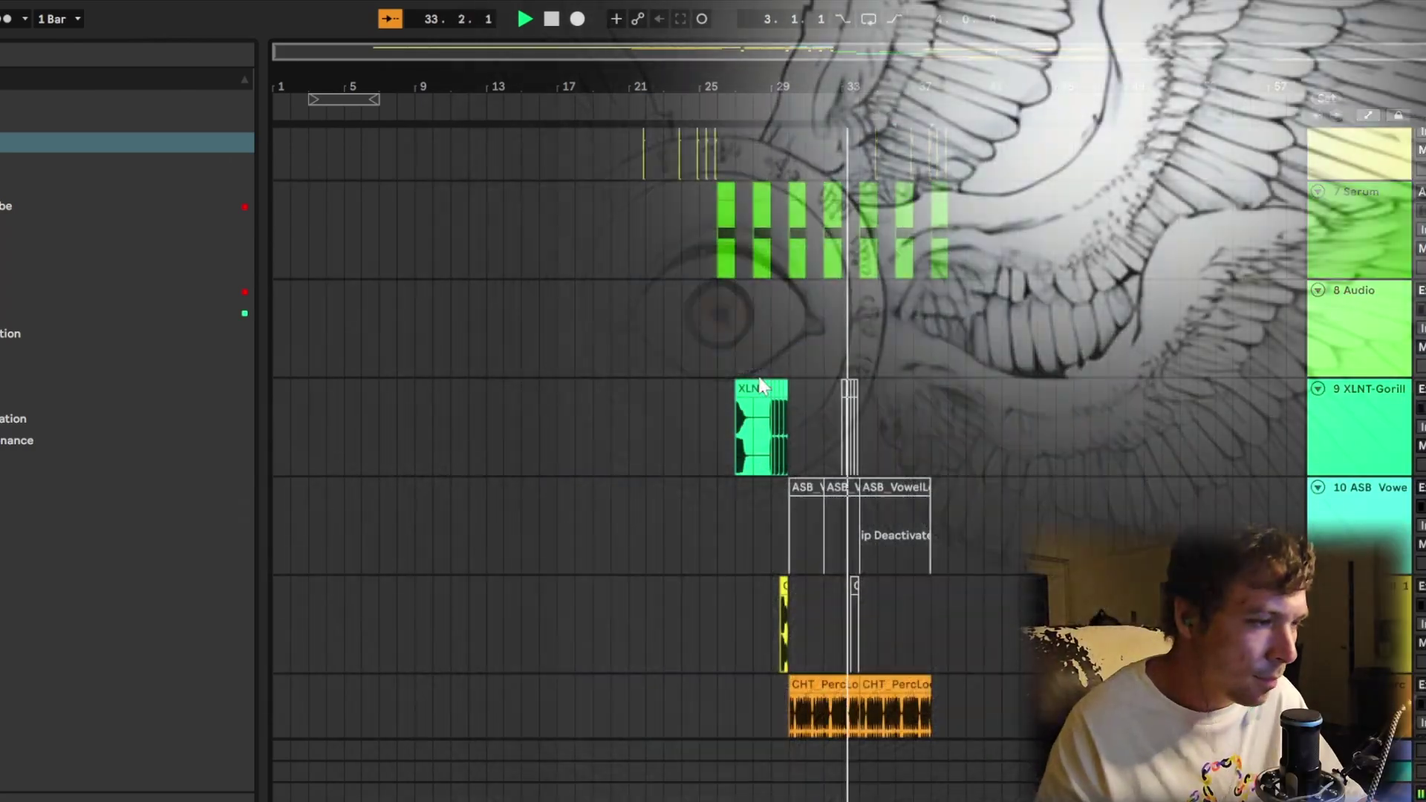
scroll(759, 380, "down", 4)
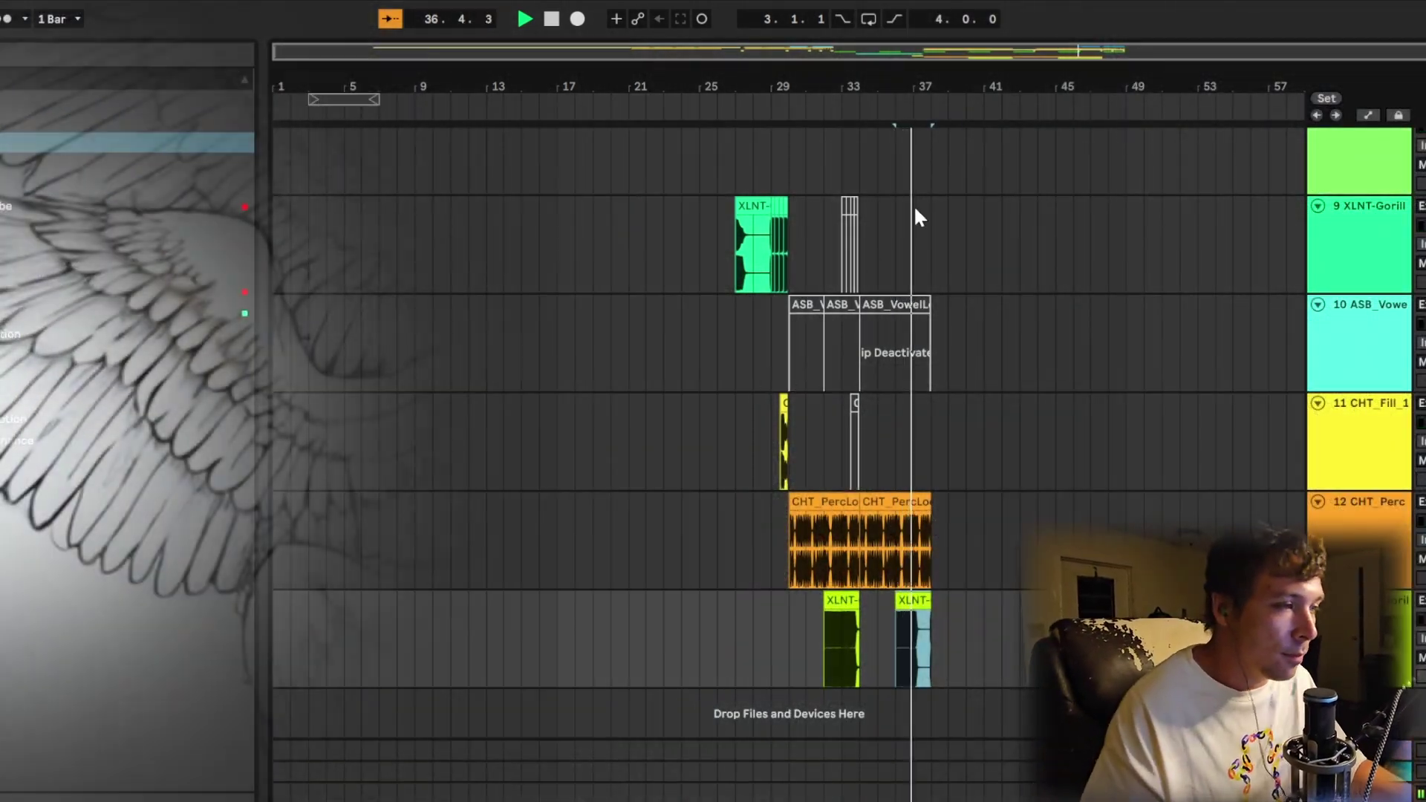
scroll(822, 303, "up", 12)
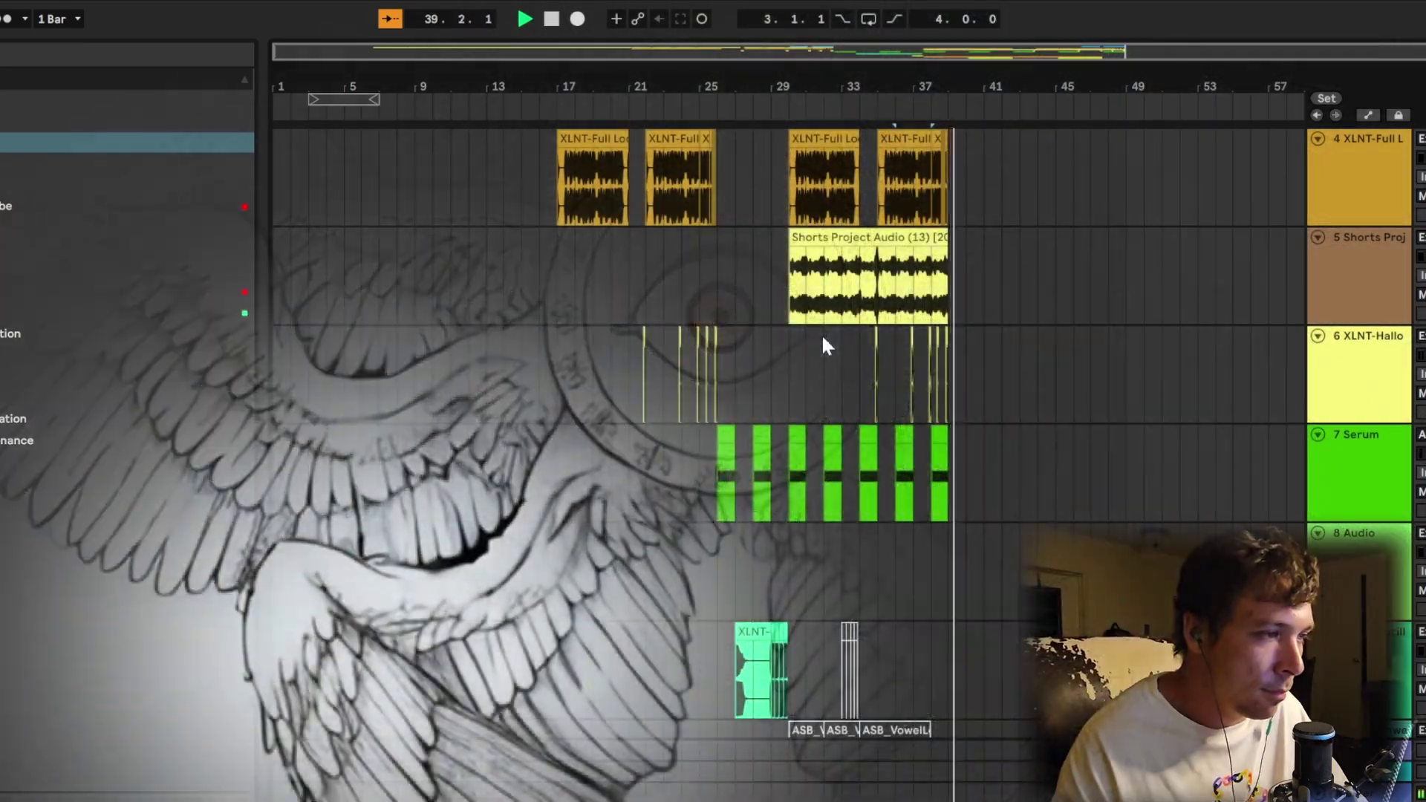
scroll(821, 335, "up", 6)
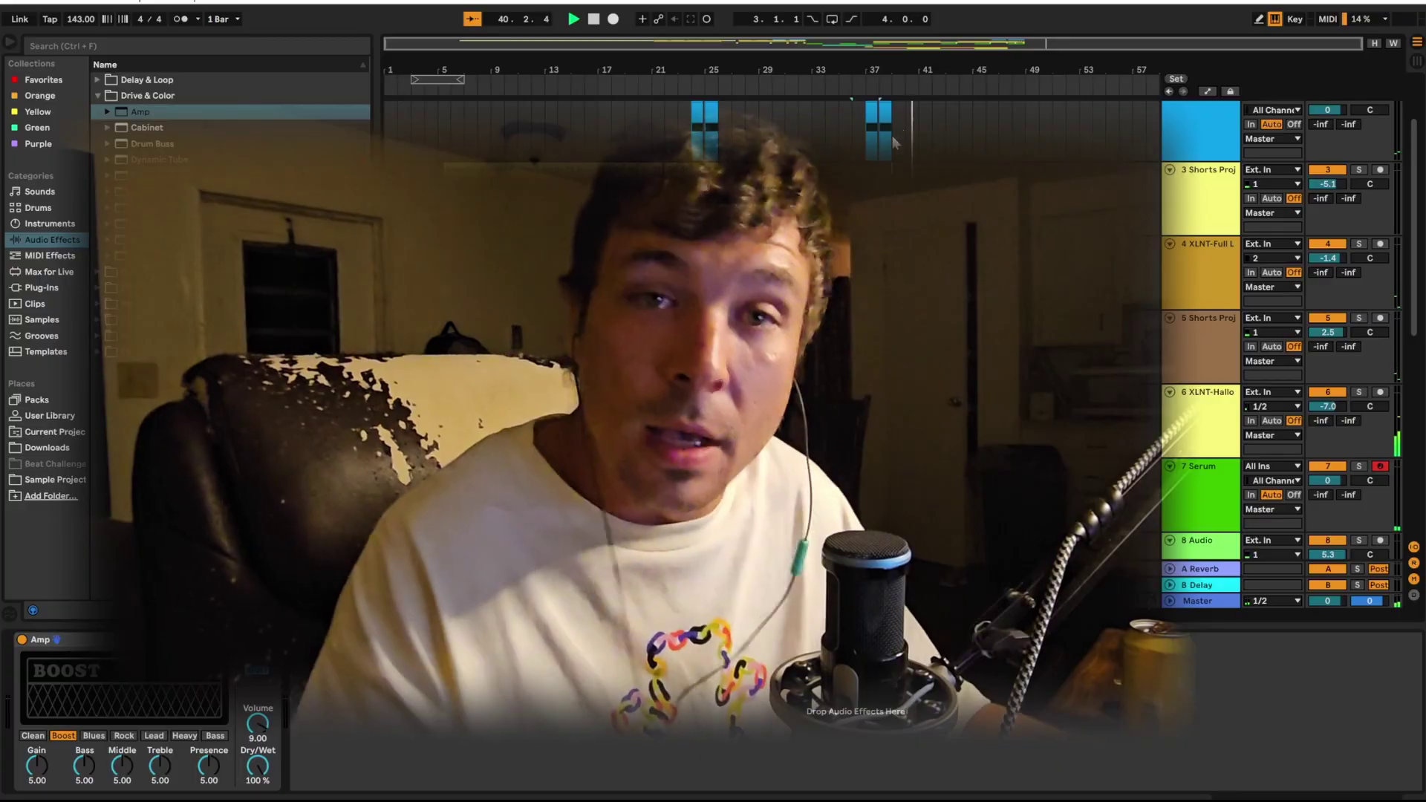
left_click(551, 18)
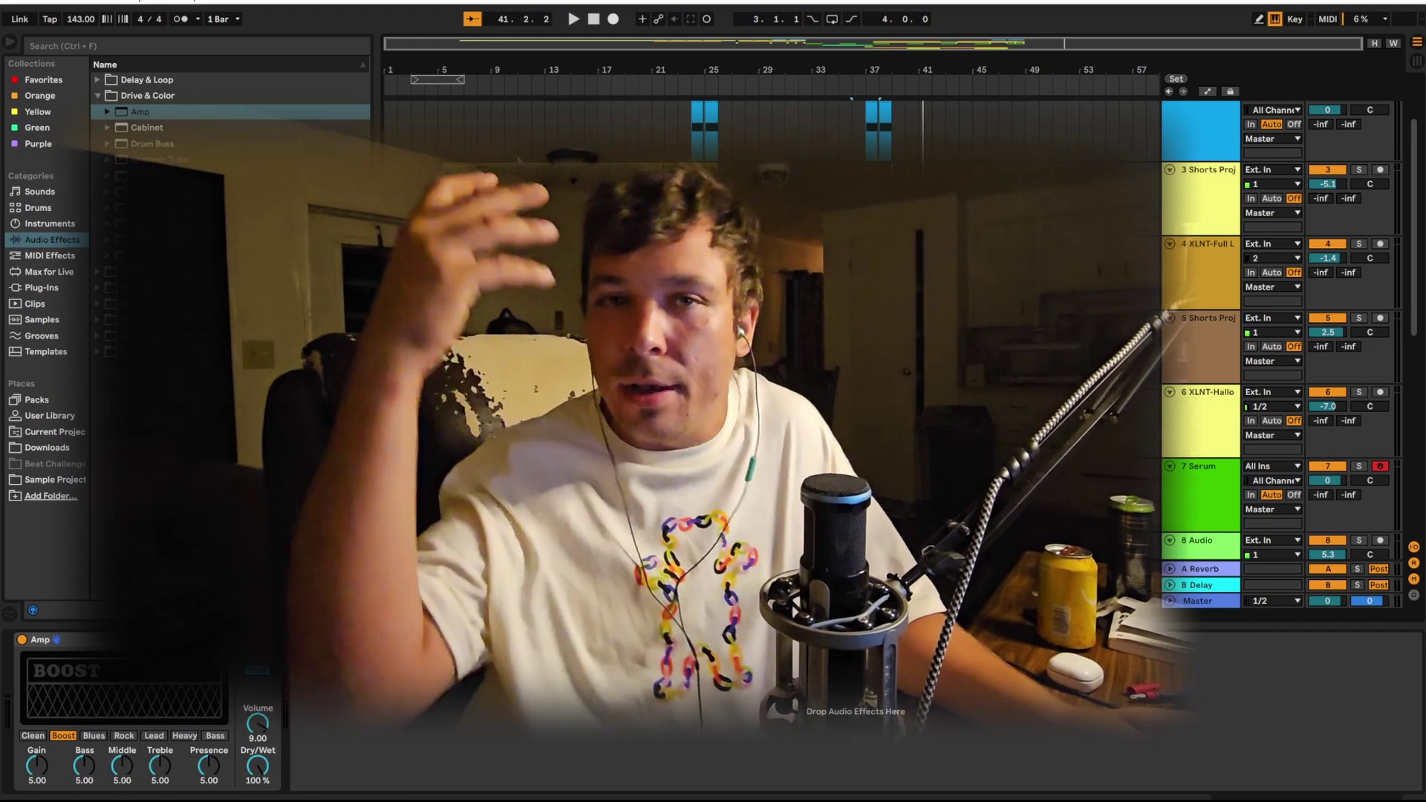
mouse_move(879, 753)
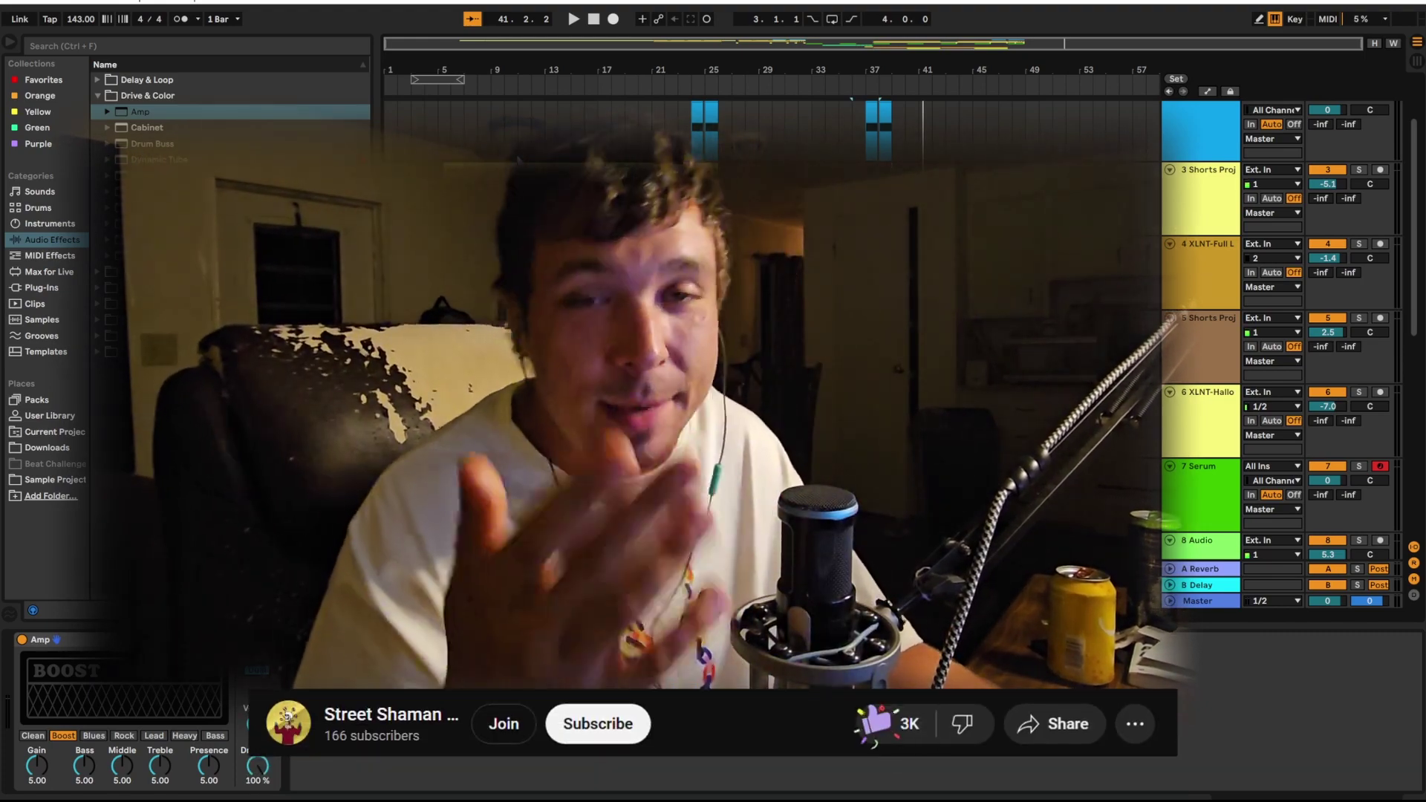
left_click(607, 732)
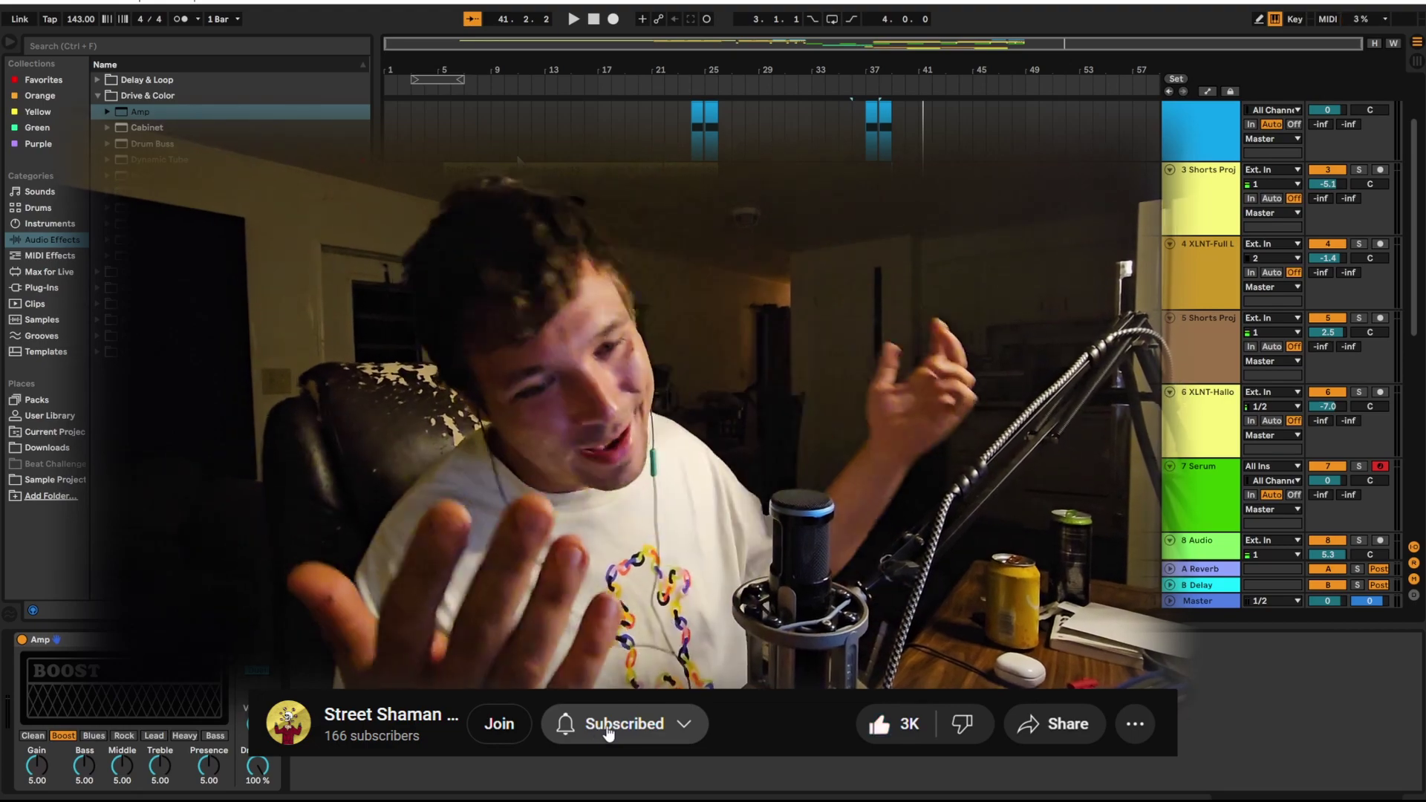